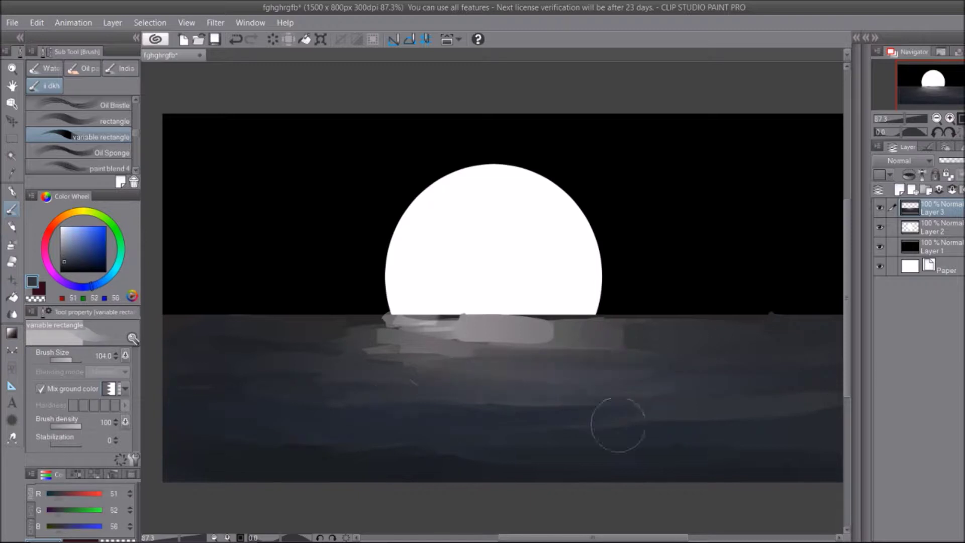
Step: Paint broad horizontal strokes across the water and the moonlit patch with the variable rectangle brush at size 104, sampling dark blue-grey tones
left_click_drag(397, 329, 520, 338)
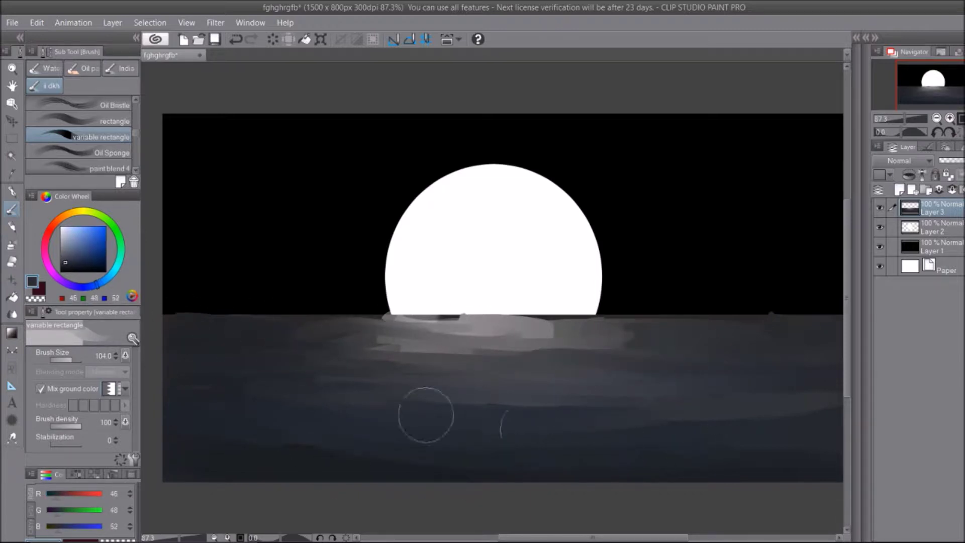
left_click_drag(402, 332, 603, 338)
left_click_drag(316, 362, 623, 351)
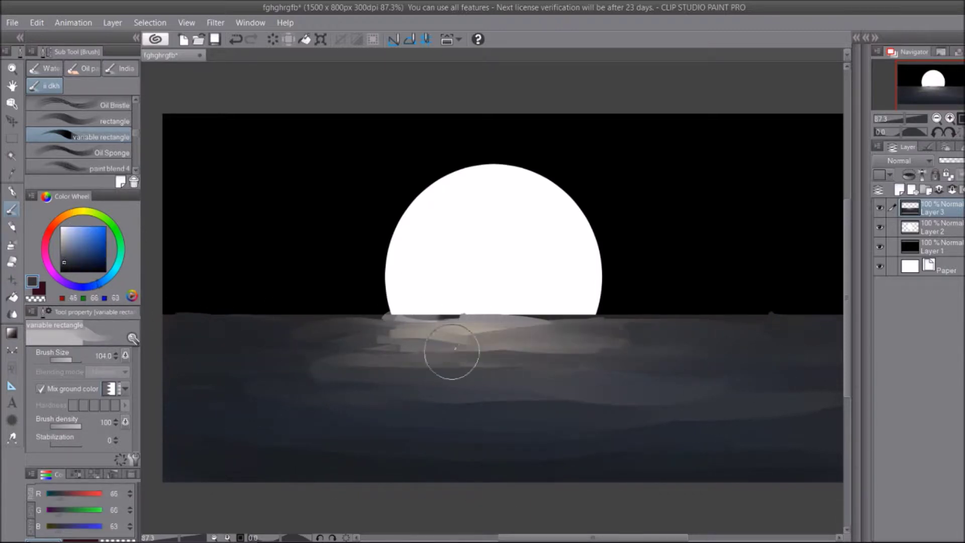
left_click_drag(543, 372, 311, 382)
left_click_drag(257, 422, 578, 402)
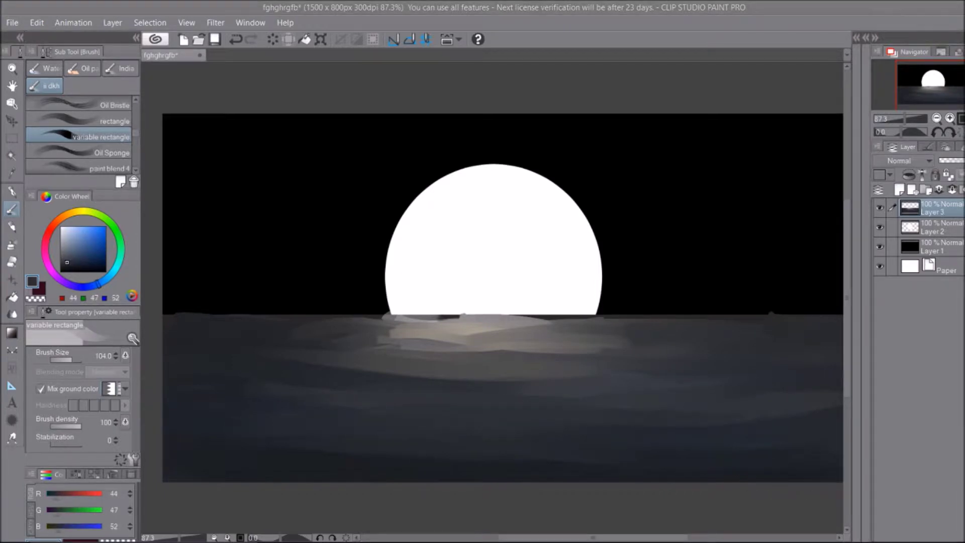
mouse_move(633, 347)
left_mouse_down()
mouse_move(399, 345)
mouse_move(322, 332)
left_mouse_up()
left_click(258, 388, "alt")
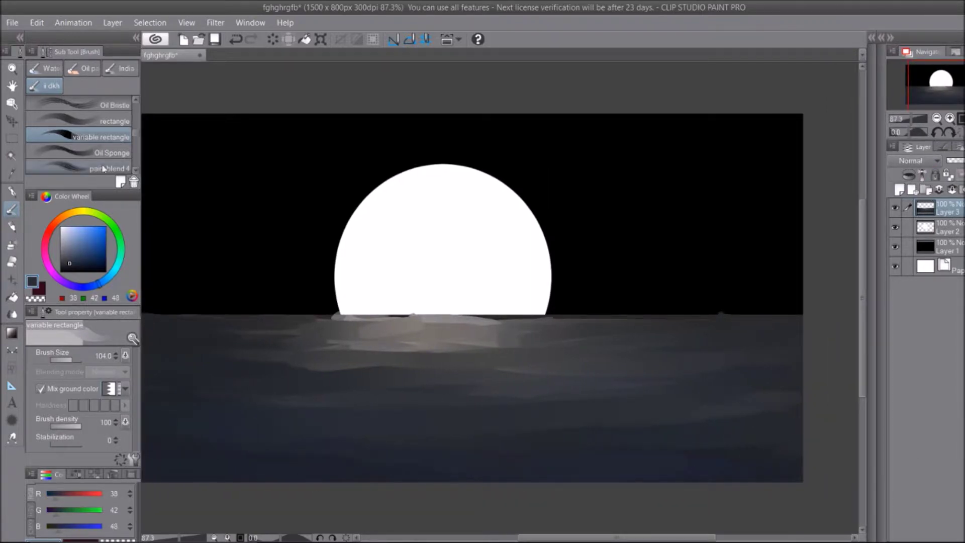
Step: Blend the lit water below the moon with the Oil Bristle brush, using a sampled warm grey (RGB 114, 111, 106)
left_click(104, 170)
key("b")
left_click(401, 347, "alt")
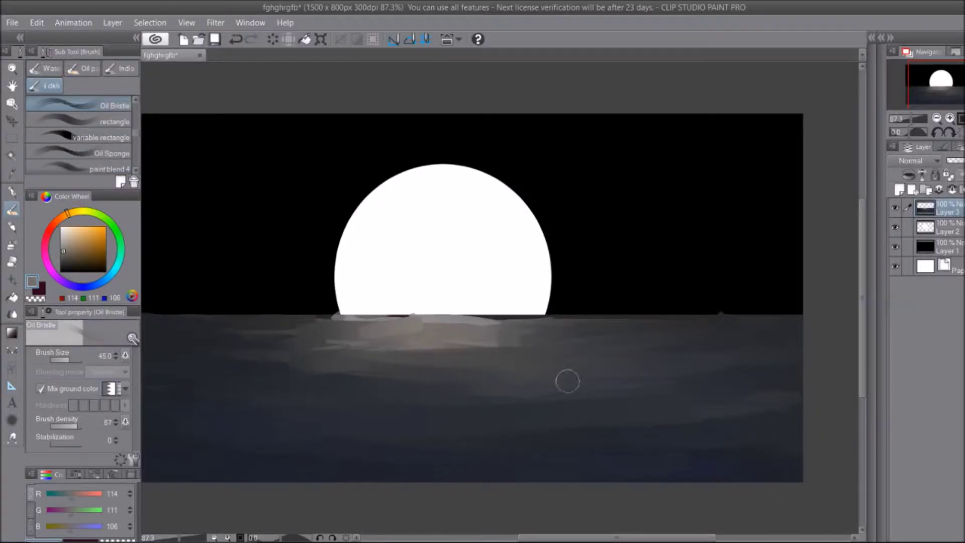
scroll(365, 298, "up", 2)
mouse_move(511, 357)
left_mouse_down()
mouse_move(656, 387)
mouse_move(478, 427)
left_mouse_up()
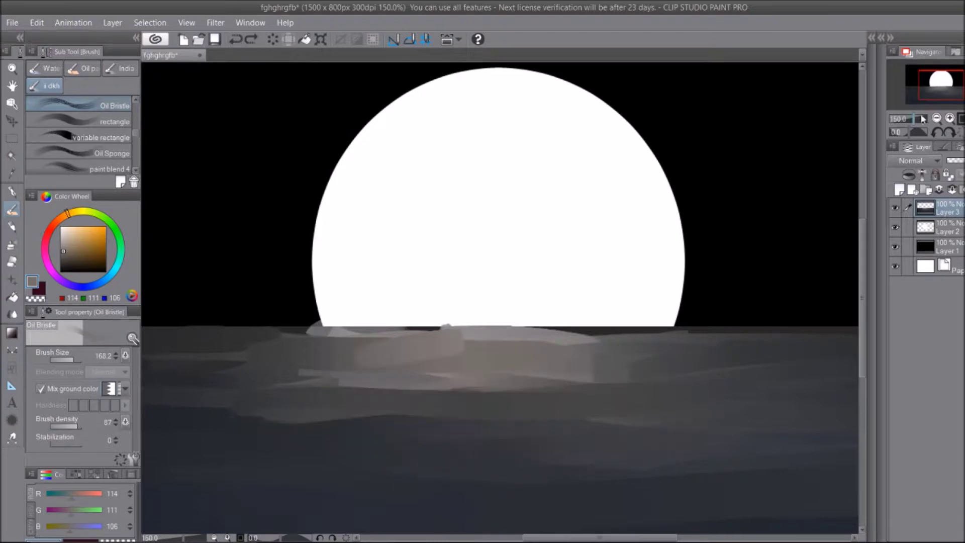
Step: Try painting grey clouds on a new layer on both sides of the moon, softening them with the cloud smudge brush
scroll(477, 427, "down", 2)
key("ctrl+shift+n")
key("g")
key("b")
left_click(108, 133)
left_click_drag(228, 271, 454, 277)
key("ctrl+z")
left_click(107, 163)
left_click_drag(82, 361, 79, 360)
mouse_move(261, 281)
left_mouse_down()
mouse_move(700, 291)
mouse_move(771, 215)
left_mouse_up()
left_click_drag(302, 221, 245, 251)
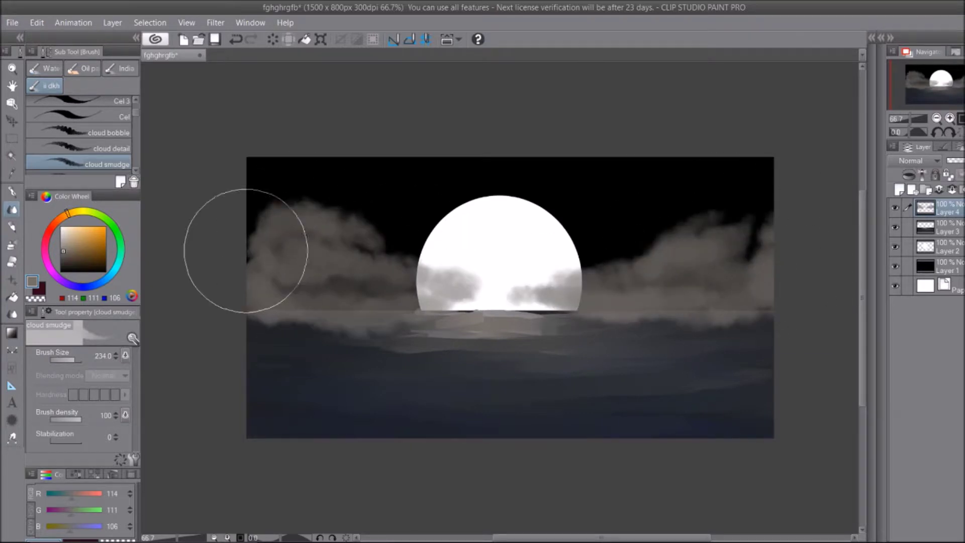
Step: Undo the cloud painting and the new layer made for it
key("ctrl+z")
key("ctrl+z")
key("ctrl+z")
key("ctrl+z")
key("ctrl+z")
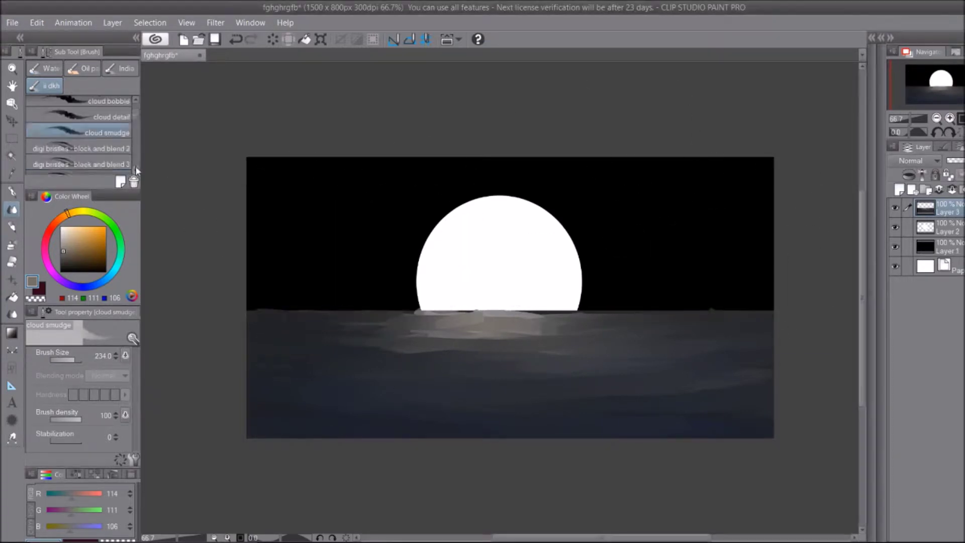
key("ctrl+plus")
key("ctrl+plus")
key("ctrl+z")
key("ctrl+z")
left_click_drag(74, 361, 71, 361)
key("ctrl+y")
key("ctrl+y")
key("ctrl+y")
key("ctrl+y")
key("ctrl+y")
key("ctrl+y")
key("ctrl+y")
key("ctrl+z")
key("ctrl+z")
key("ctrl+z")
key("ctrl+z")
key("ctrl+z")
key("ctrl+z")
key("ctrl+z")
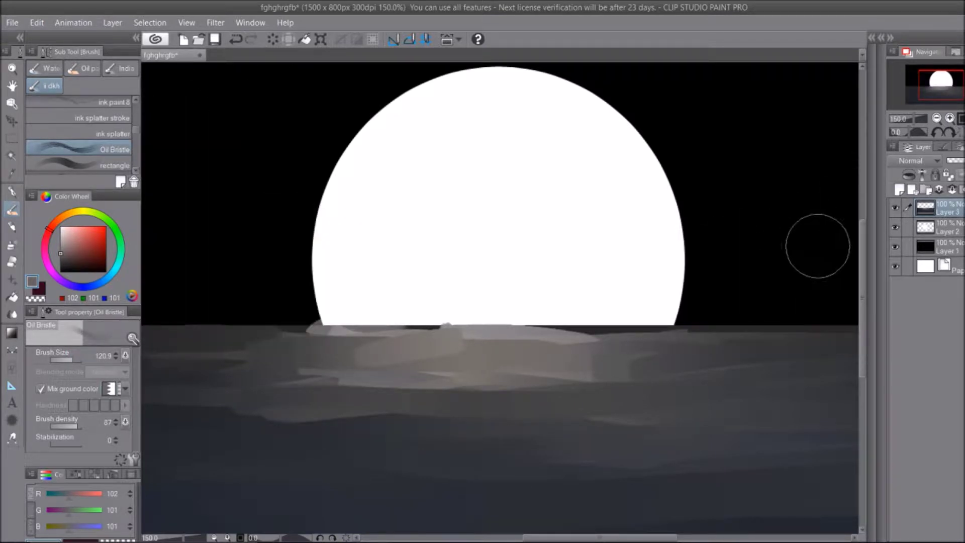
Step: Paint over the water under the moon with Oil Bristle at size 120.9, sampling dark blue and warm grey tones from the sea
scroll(261, 362, "down", 3)
scroll(749, 379, "left", 5)
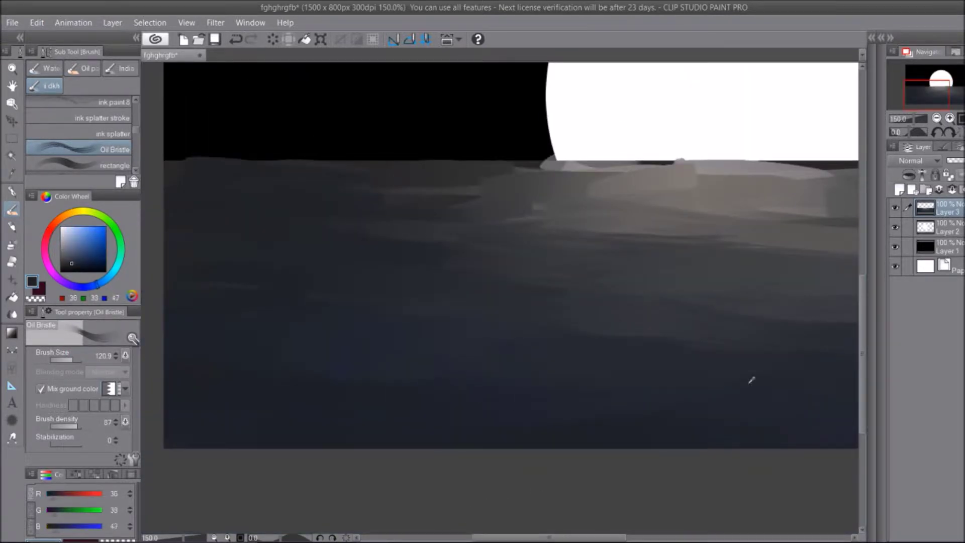
left_click(716, 387, "alt")
scroll(716, 387, "right", 4)
left_click(490, 241, "alt")
scroll(98, 136, "down", 1)
Step: Smooth the glow into the surrounding water with horizontal variable rectangle strokes in a sampled dark grey
left_click(98, 135)
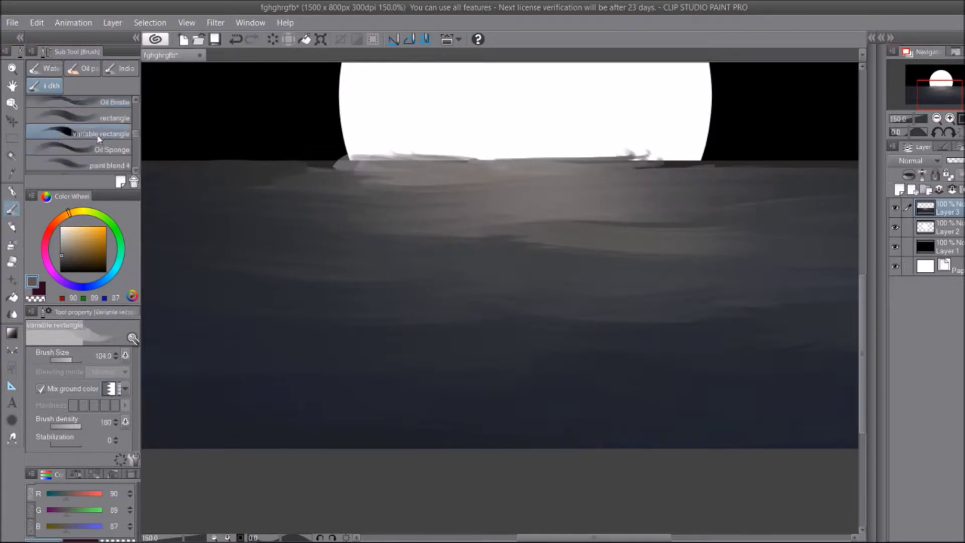
left_click(338, 279, "alt")
scroll(351, 251, "down", 4)
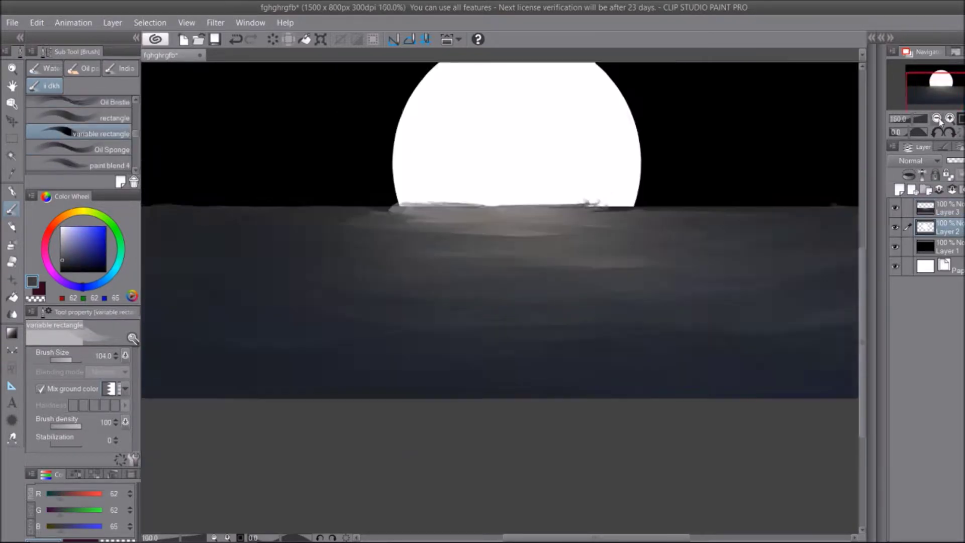
Step: Duplicate the moon layer above the water and transform the copy into a large oval reflection reaching from the horizon to the canvas bottom
left_click(36, 22)
left_click(261, 258)
left_click_drag(511, 206, 512, 267)
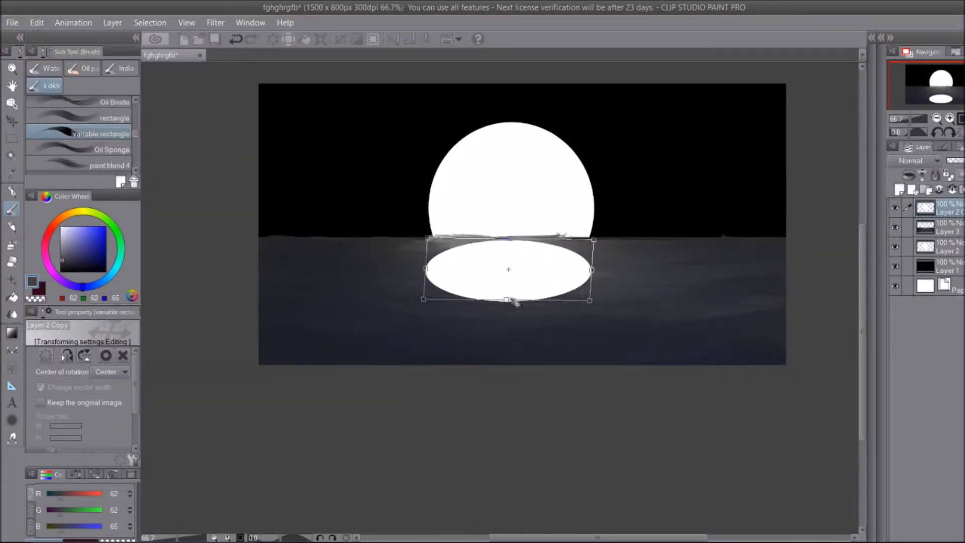
left_click_drag(507, 303, 518, 424)
left_click_drag(594, 299, 612, 295)
left_click_drag(424, 402, 423, 372)
key("Return")
Step: Try the Hard light and Subtract blending modes on the moon reflection at reduced opacity
left_click_drag(957, 160, 944, 161)
left_click(917, 160)
left_click(928, 190)
left_click(912, 161)
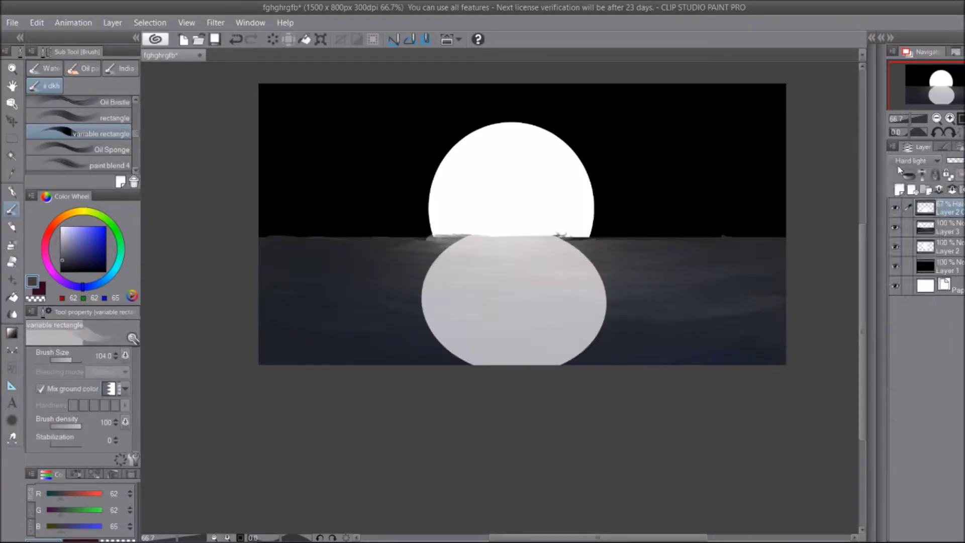
left_click(906, 185)
left_click(954, 163)
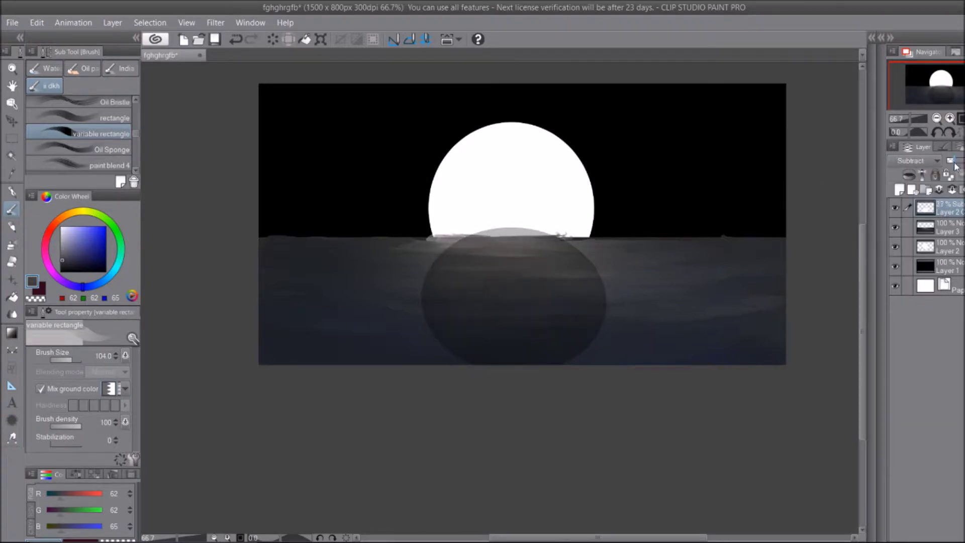
Step: Try to widen the moon reflection's sides with a mesh transformation
left_click(37, 22)
left_click(397, 292)
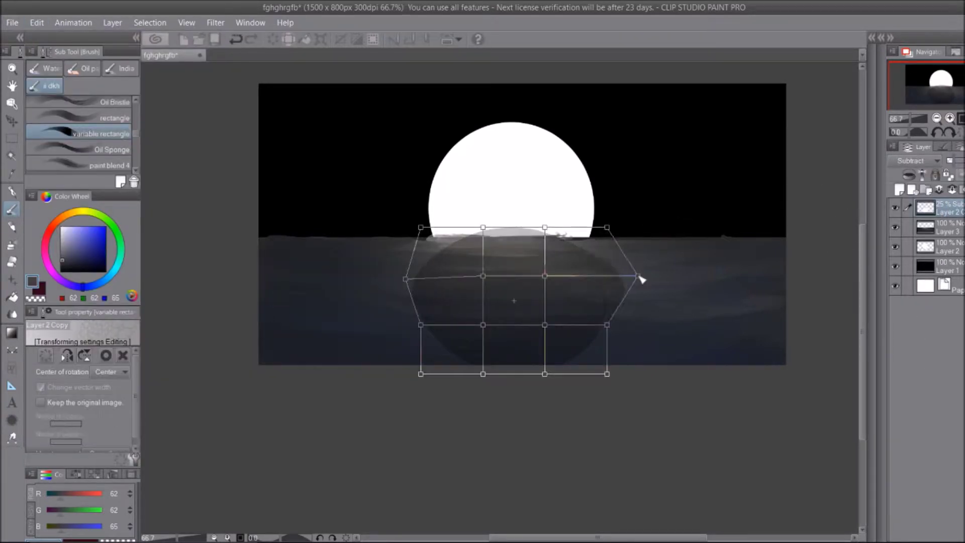
key("Return")
Step: Set the moon reflection layer to Add (Glow) blending at 12% opacity
left_click(912, 160)
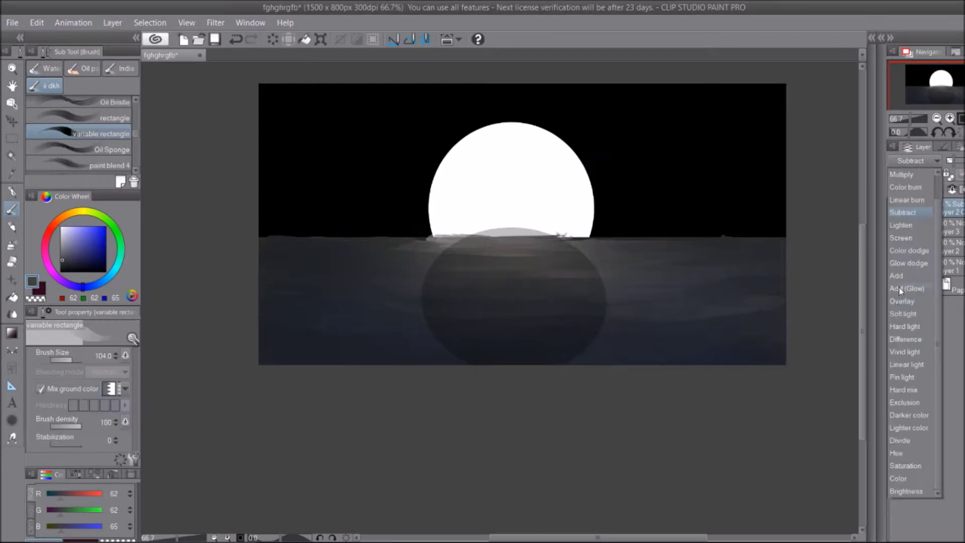
left_click(912, 301)
left_click_drag(948, 167, 952, 166)
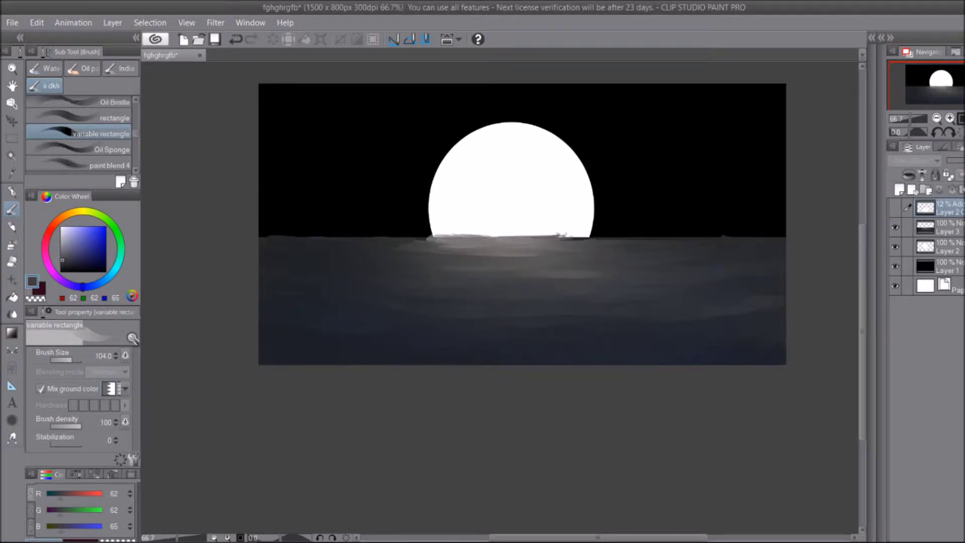
Step: Try painting lighter grey wave strokes across the reflection on a new layer, and undo them
key("ctrl+shift+n")
scroll(500, 277, "up", 1)
left_click(402, 301, "alt")
left_click_drag(552, 284, 282, 292)
left_click_drag(493, 312, 260, 331)
left_click(260, 332, "alt")
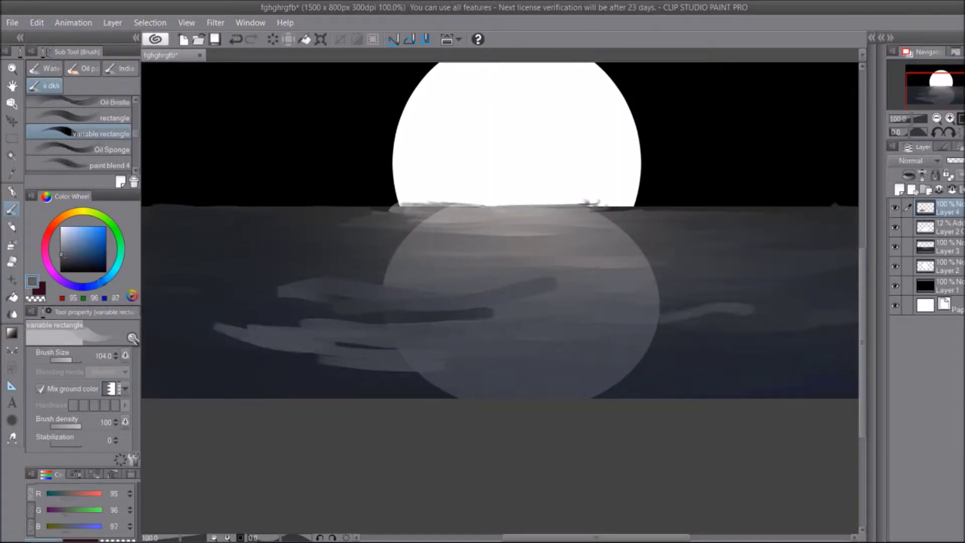
key("ctrl+z")
key("ctrl+z")
key("ctrl+z")
Step: Soften the moon reflection's edges into the water with paint blend 4 at size 73, and switch to the water layer, Layer 3
left_click(97, 122)
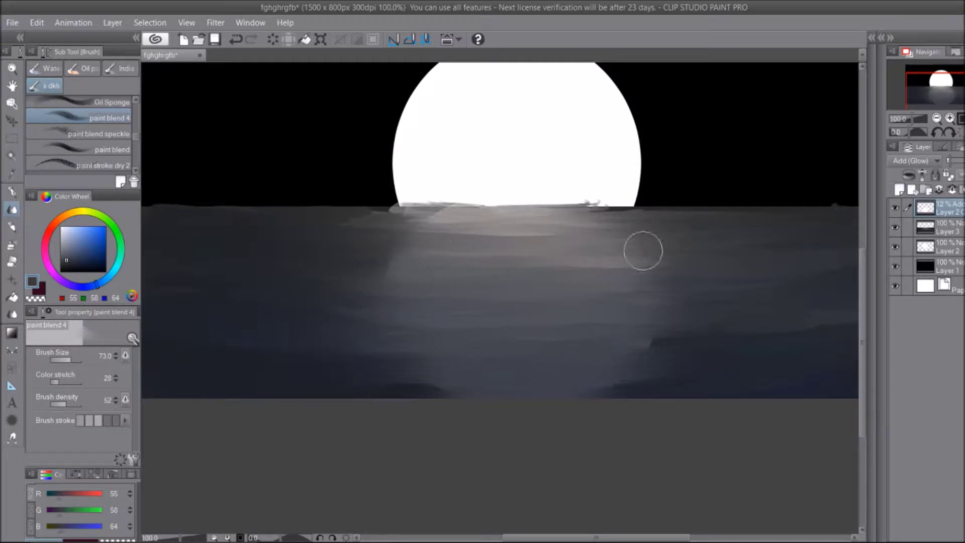
left_click(317, 371, "ctrl+shift")
key("b")
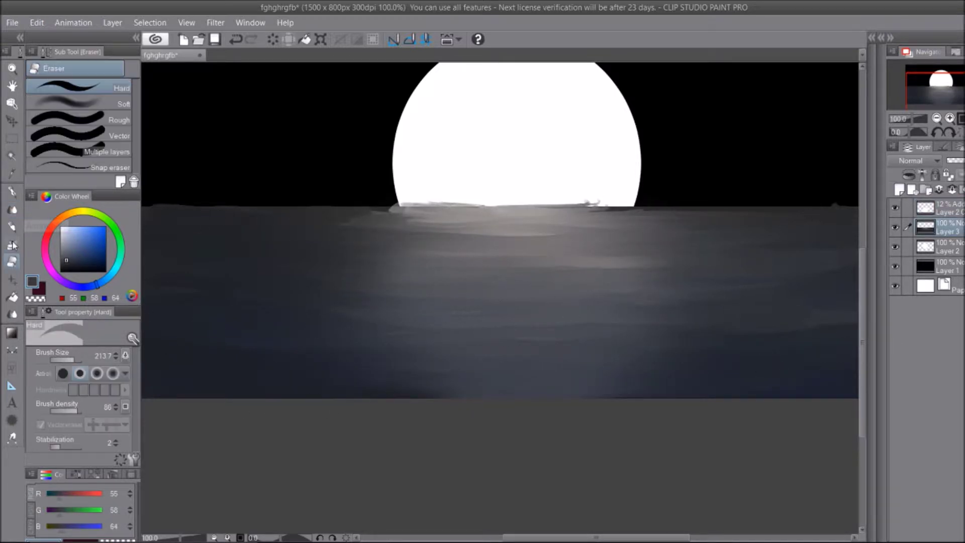
Step: Repaint the upper water on Layer 3 with the variable rectangle brush at size 104, using dark greys sampled near the horizon
left_click(205, 219, "alt")
left_click(391, 248, "alt")
left_click(101, 137)
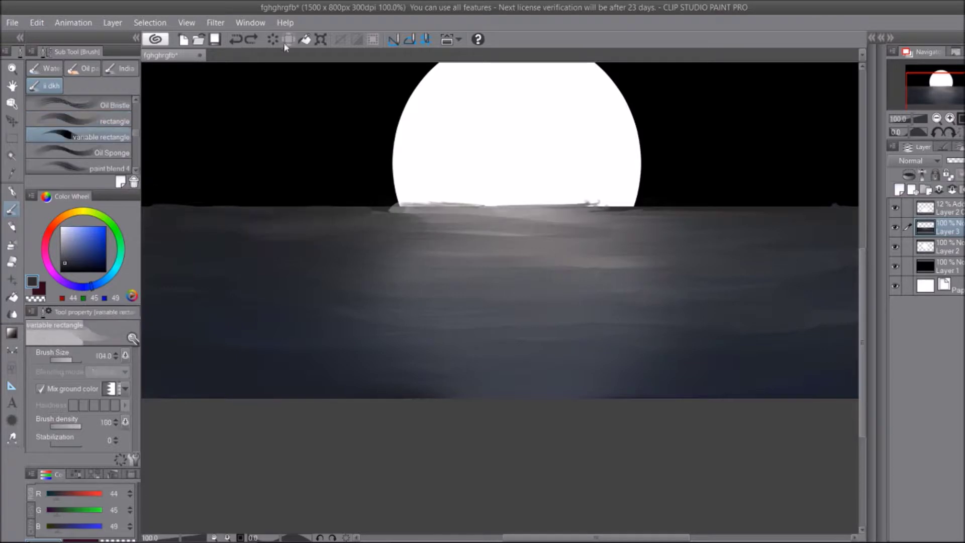
Step: Darken the lower water on both sides of the reflection with horizontal variable rectangle strokes in sampled dark blues
scroll(517, 512, "left", 3)
key("ctrl+plus")
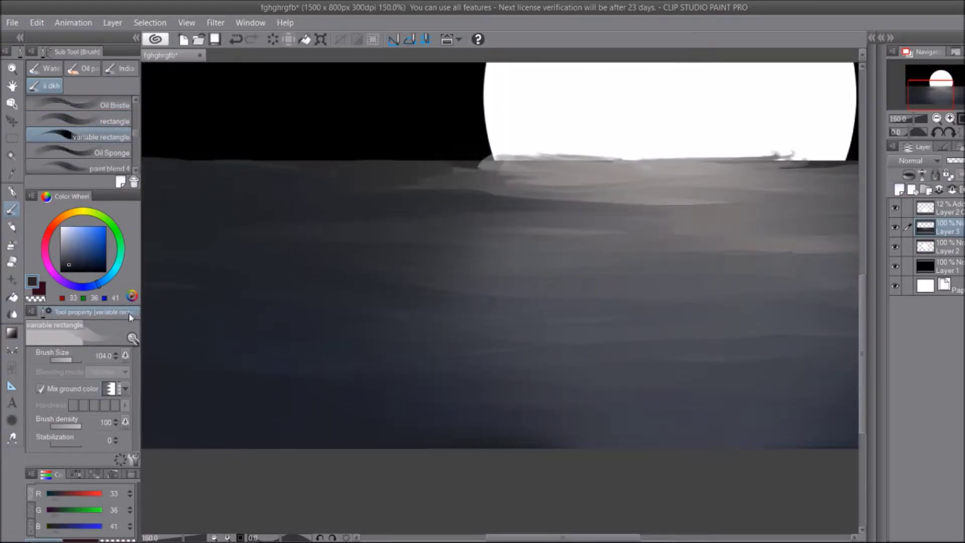
scroll(538, 313, "left", 2)
left_click(250, 407, "alt")
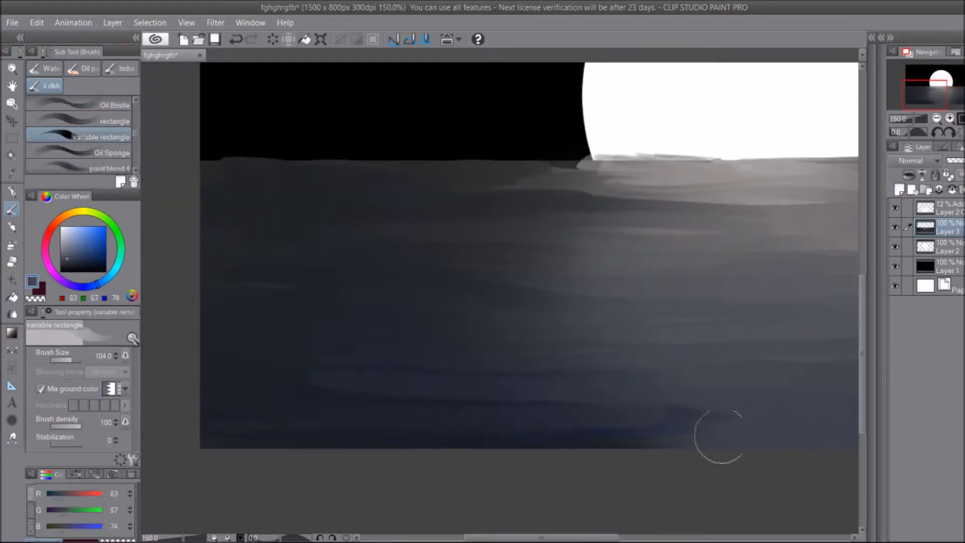
scroll(539, 511, "right", 5)
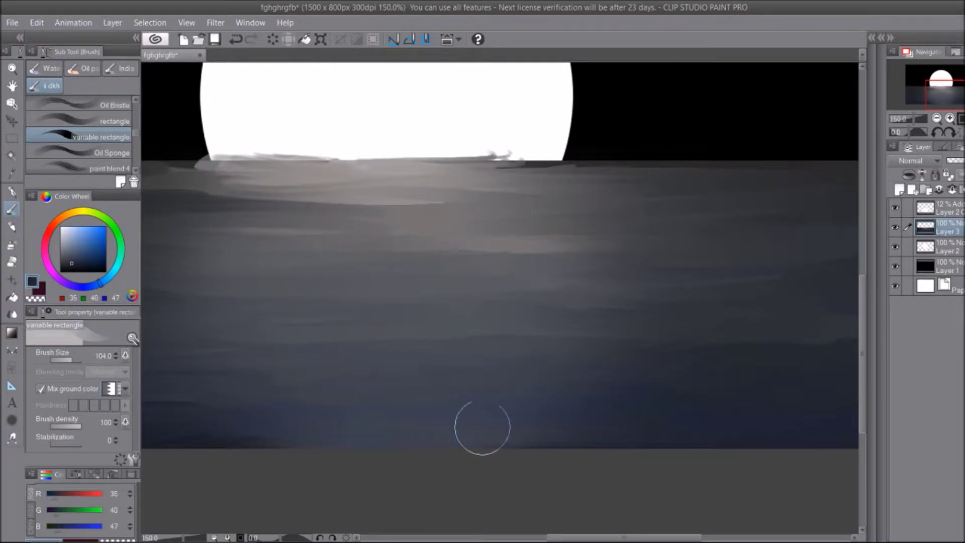
scroll(493, 426, "left", 8)
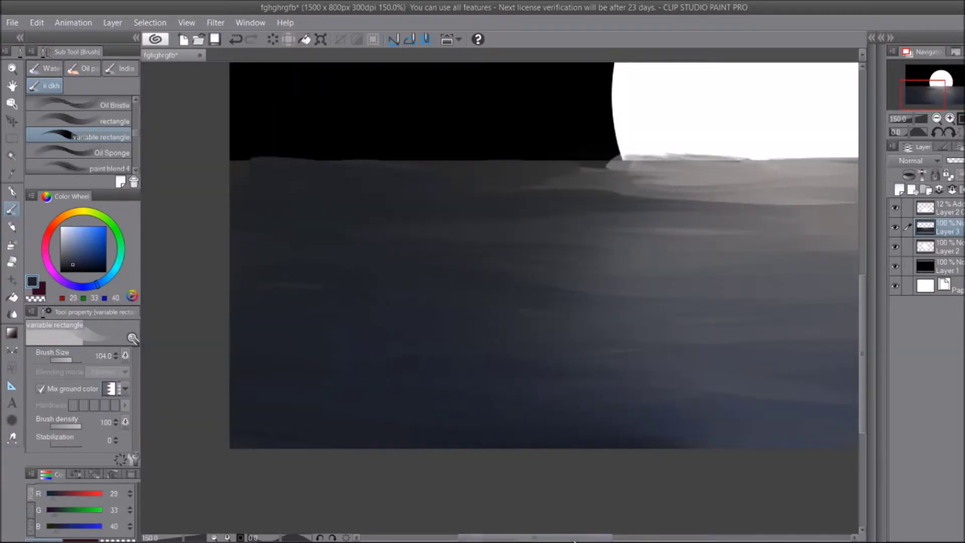
Step: Blend the water strokes and the reflection's glow smoothly together on Layer 3 with paint blend 4 at size 73
scroll(272, 382, "right", 5)
key("j")
left_click_drag(618, 166, 709, 163)
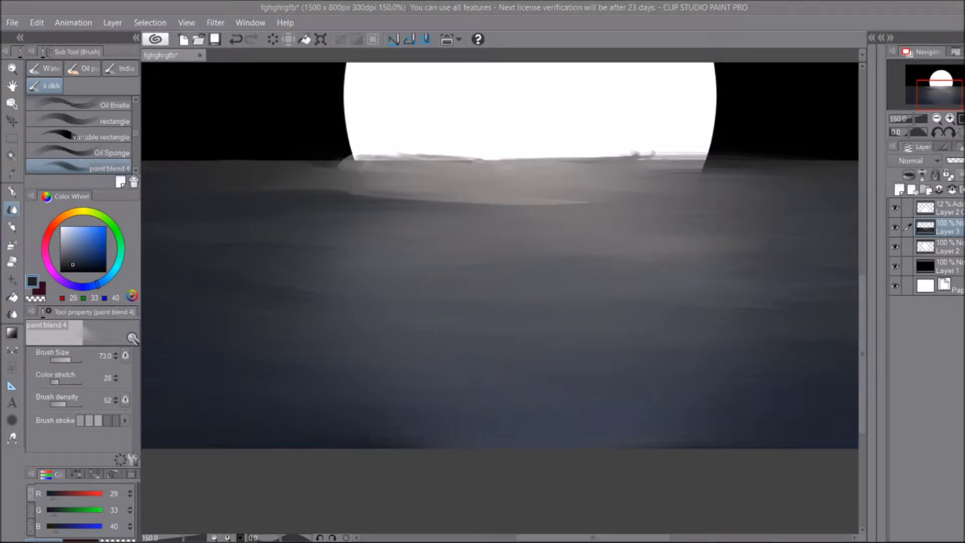
left_click(937, 119)
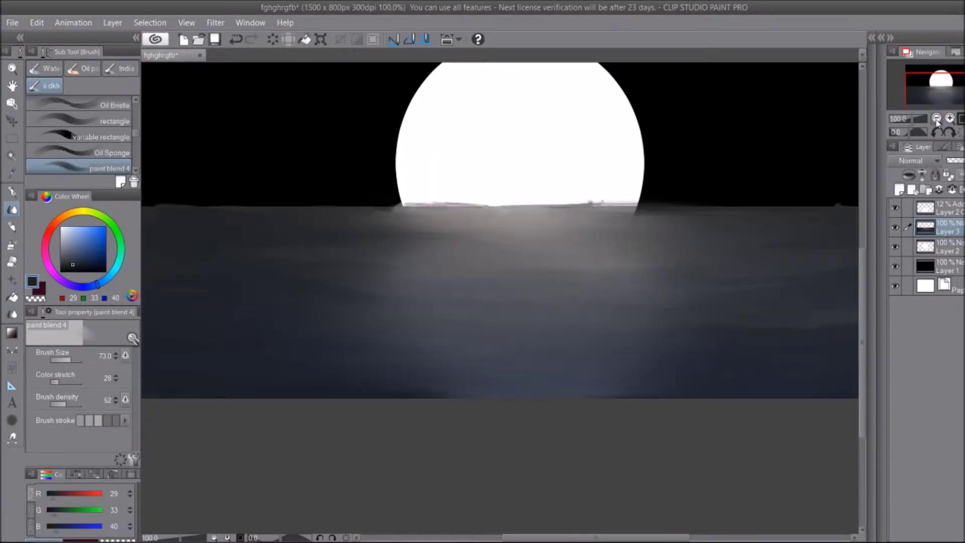
scroll(510, 380, "left", 5)
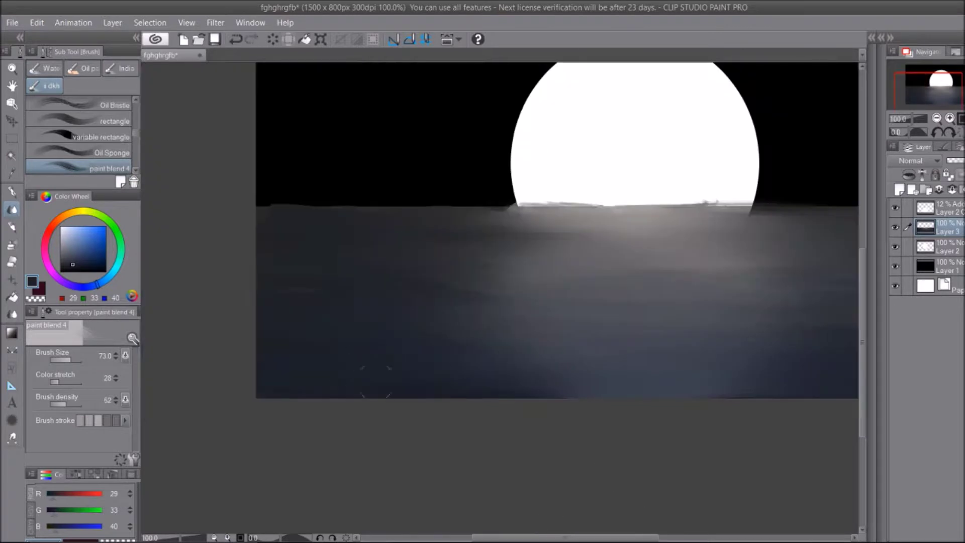
Step: Erase the bumps along the horizon on either side of the moon with the Hard eraser at size 14.1
key("e")
key("ctrl+plus")
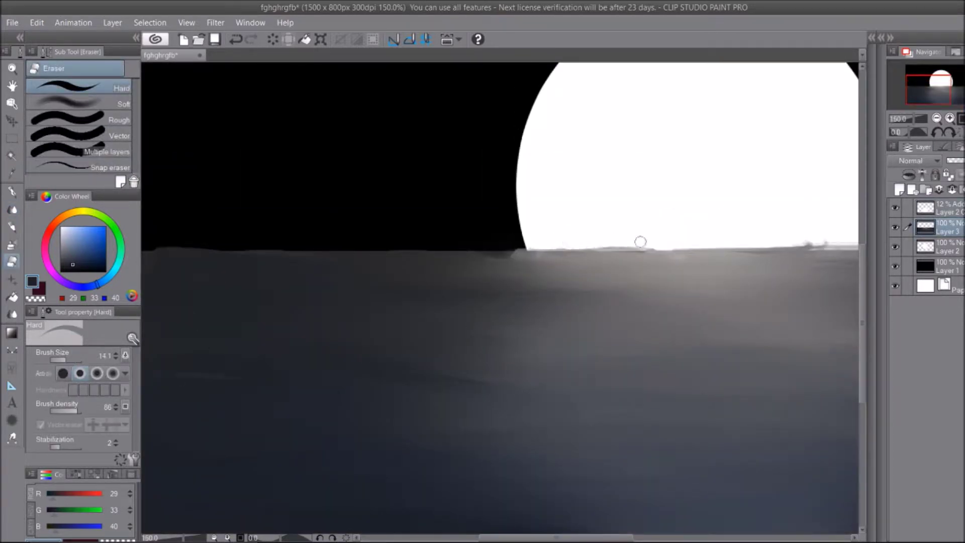
scroll(345, 234, "left", 3)
key("minus")
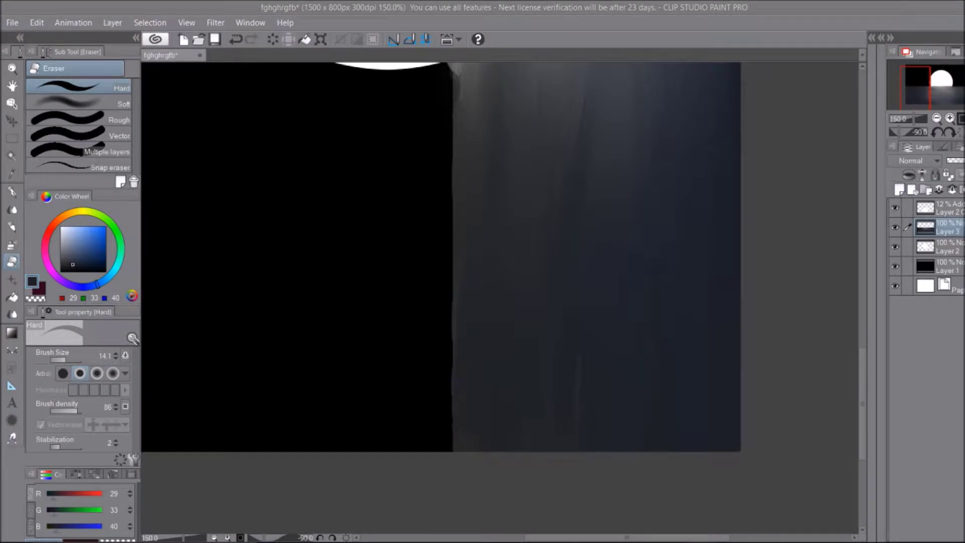
key("asciicircum")
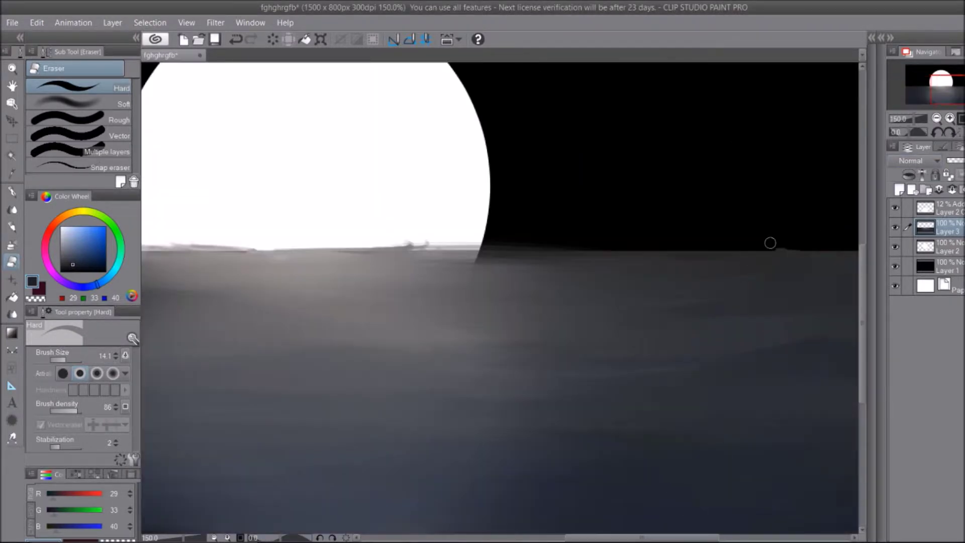
Step: Erase the stray paint marks along the horizon directly beneath the moon to straighten the waterline
key("ctrl+plus")
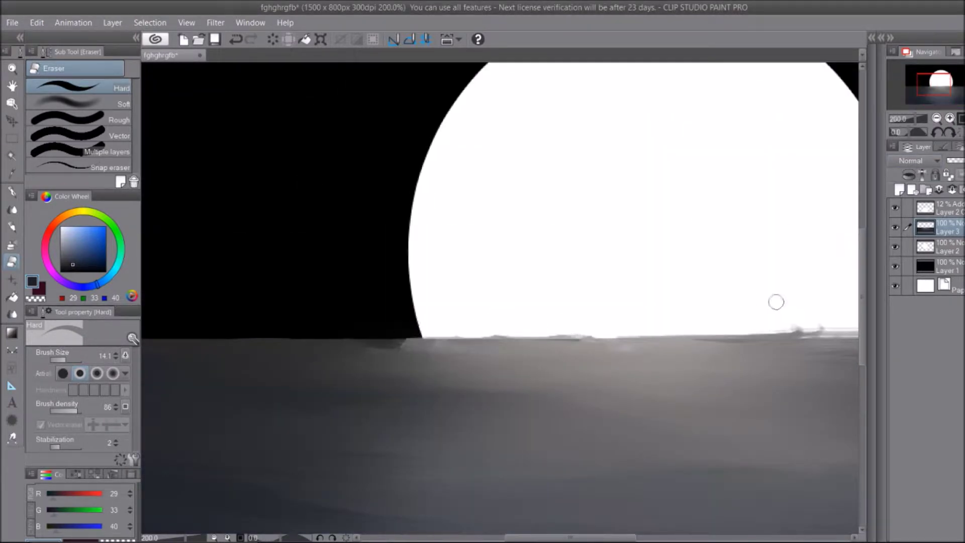
left_click_drag(623, 539, 651, 539)
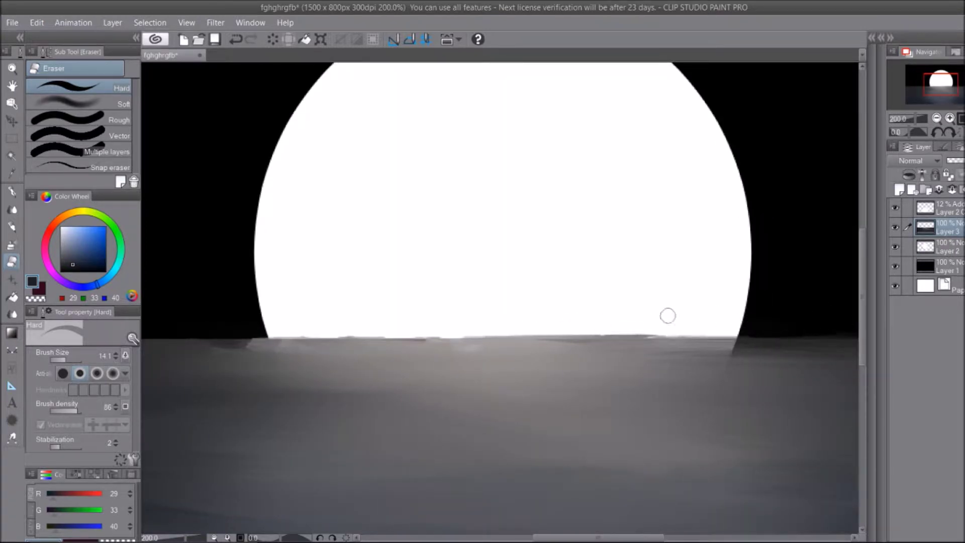
key("ctrl+minus")
key("ctrl+minus")
key("ctrl+minus")
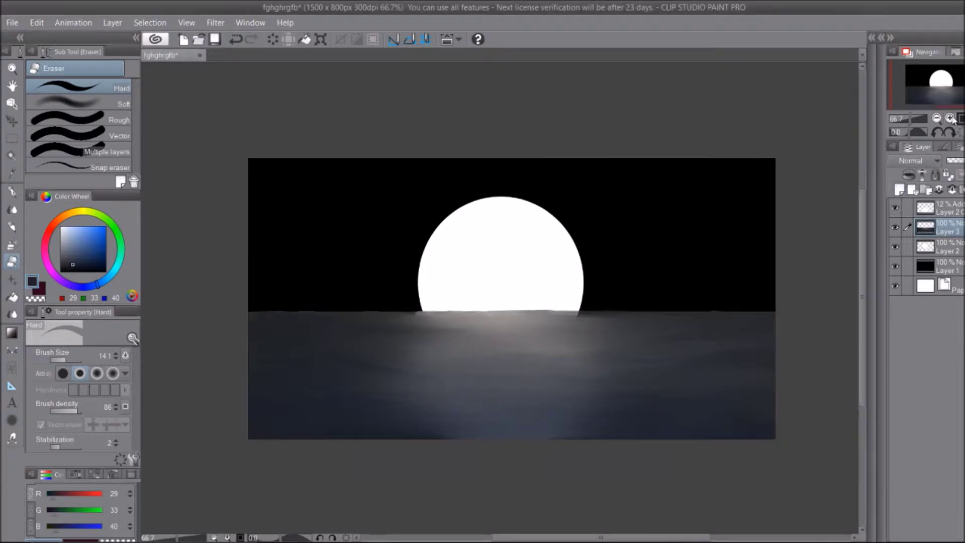
key("ctrl+plus")
left_click(940, 207)
key("b")
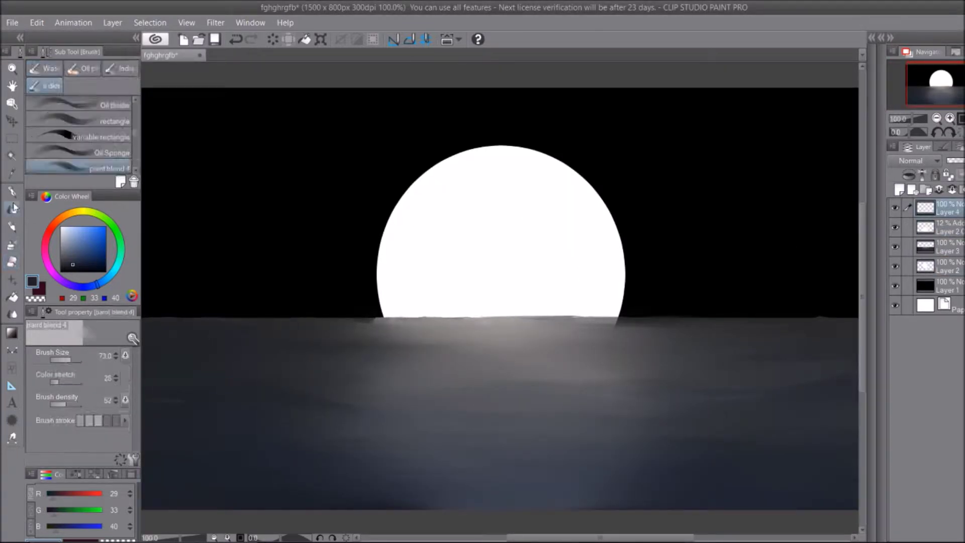
scroll(91, 146, "up", 3)
left_click(101, 146)
scroll(81, 135, "down", 3)
left_click(100, 152)
scroll(420, 409, "left", 2)
left_click_drag(216, 150, 357, 222)
left_click(236, 39)
left_click(236, 39)
left_click(235, 39)
left_click(236, 39)
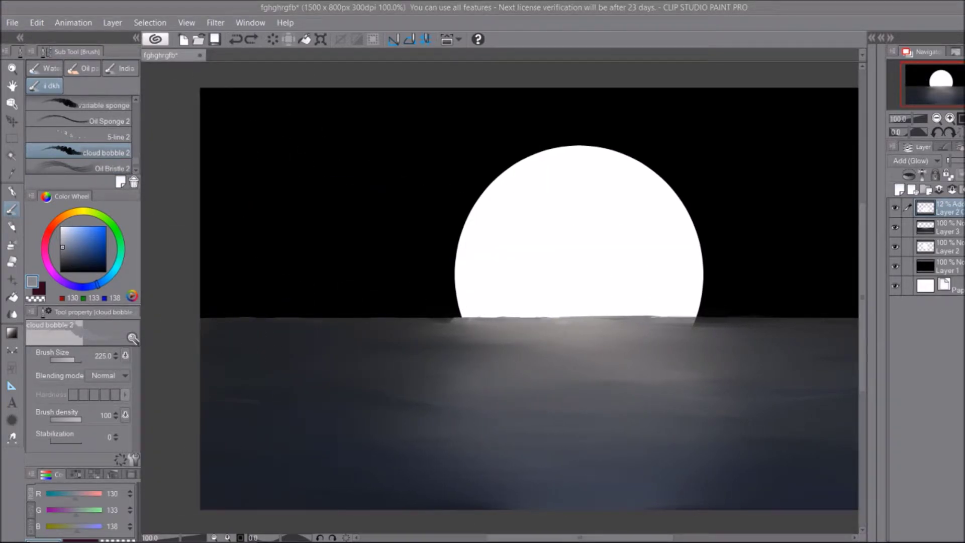
Step: Transform Layer 3 and the Add (Glow) layer above it together, moving the water's horizon slightly lower across the moon
left_click(947, 227)
left_click(37, 22)
left_click(281, 256)
left_click(36, 23)
left_click(500, 211)
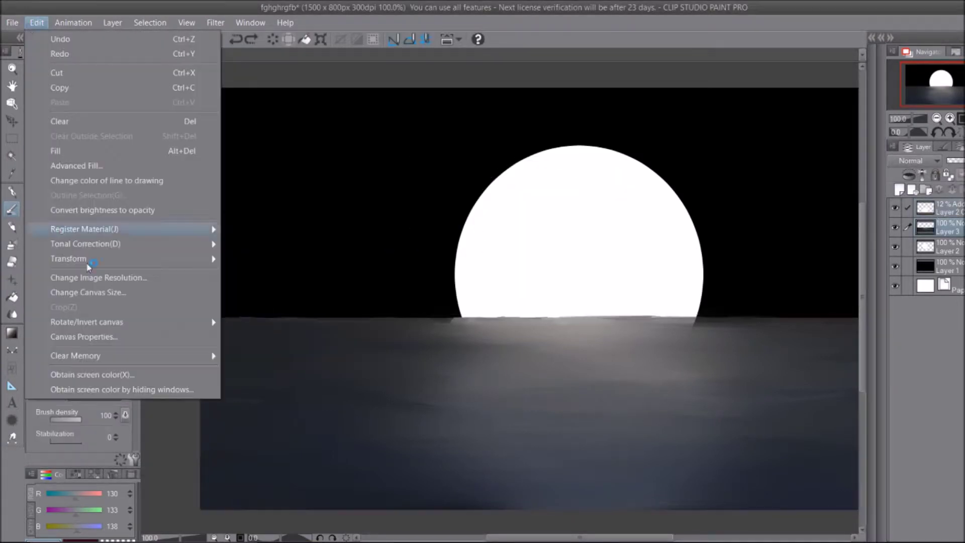
left_click(251, 259)
scroll(545, 301, "down", 3)
mouse_move(545, 409)
left_mouse_down()
mouse_move(549, 422)
mouse_move(547, 412)
left_mouse_up()
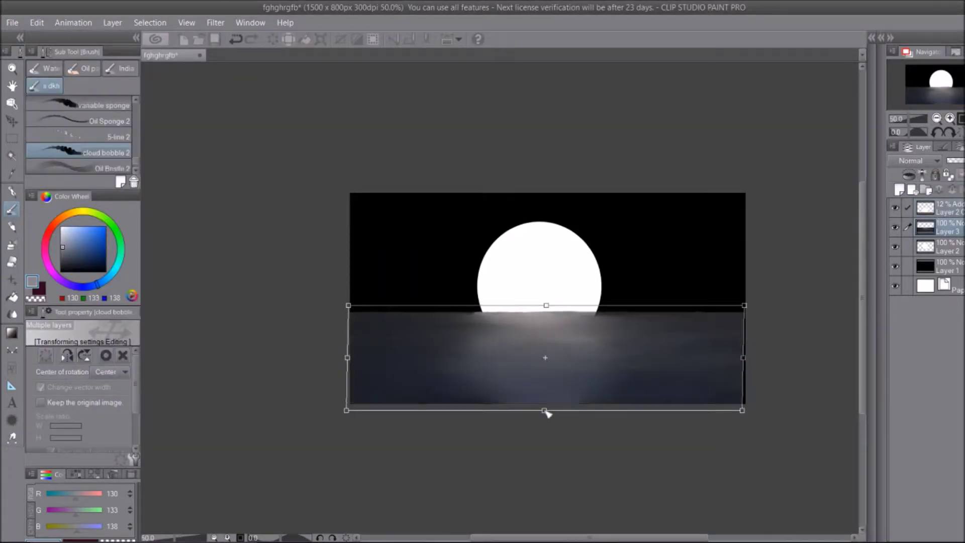
key("Return")
scroll(474, 247, "up", 3)
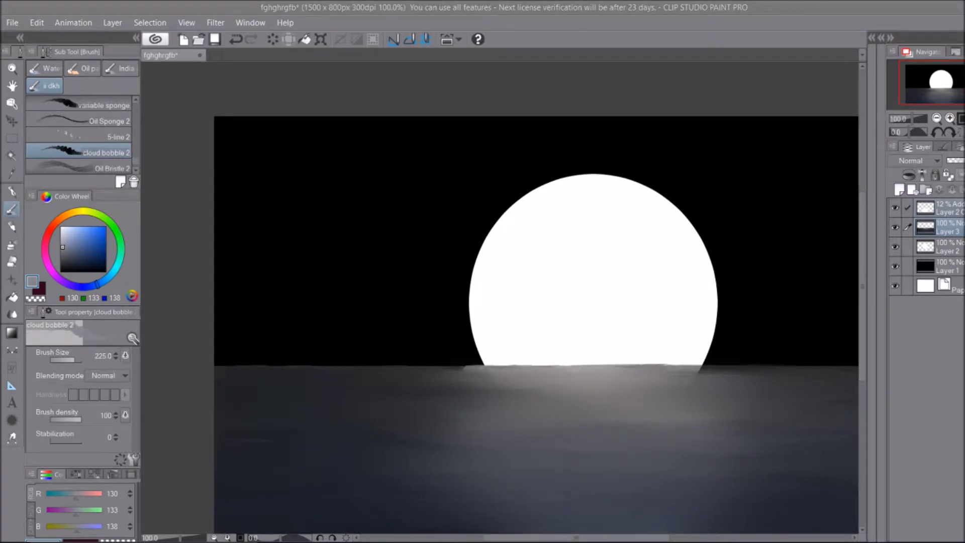
Step: Try painting grey clouds along the horizon on a new layer with cloud bobble at size 225, softening them with cloud smudge
scroll(134, 142, "up", 3)
left_click(98, 135)
key("ctrl+shift+n")
left_click_drag(218, 279, 263, 253)
key("ctrl+z")
left_click_drag(135, 156, 135, 110)
left_click(111, 121)
mouse_move(221, 221)
left_mouse_down()
mouse_move(258, 194)
mouse_move(453, 345)
mouse_move(430, 301)
mouse_move(321, 370)
left_mouse_up()
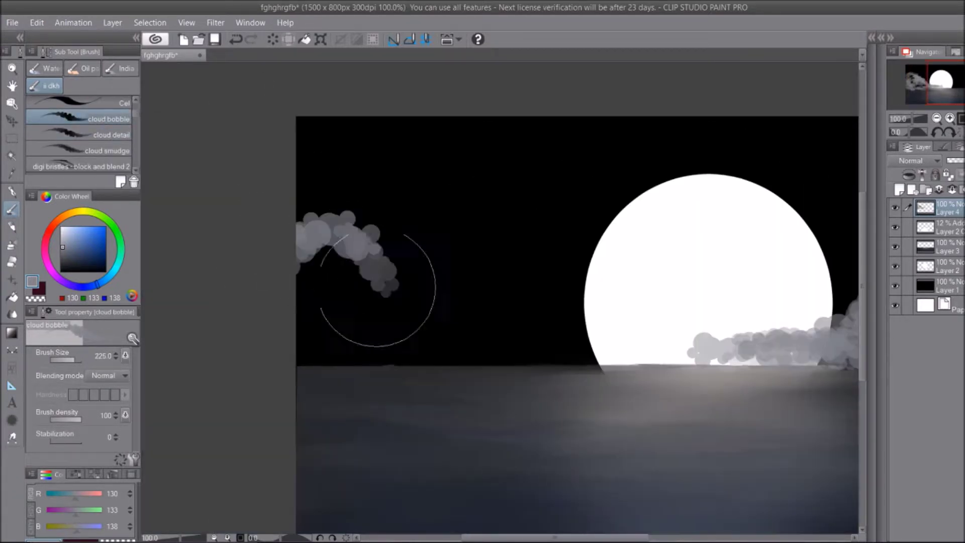
mouse_move(377, 291)
left_mouse_down()
mouse_move(431, 388)
mouse_move(397, 296)
left_mouse_up()
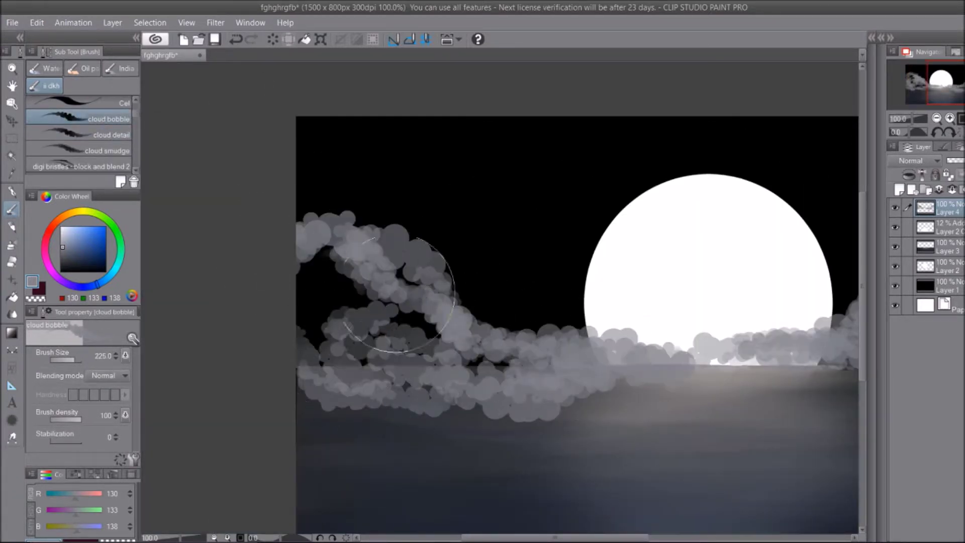
left_click(107, 151)
left_click_drag(491, 355, 559, 462)
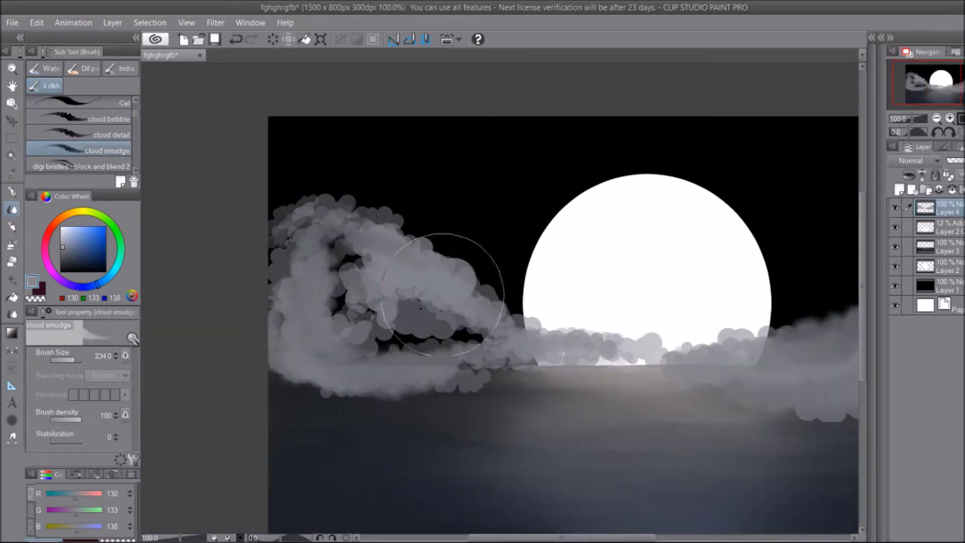
left_click_drag(442, 295, 322, 312)
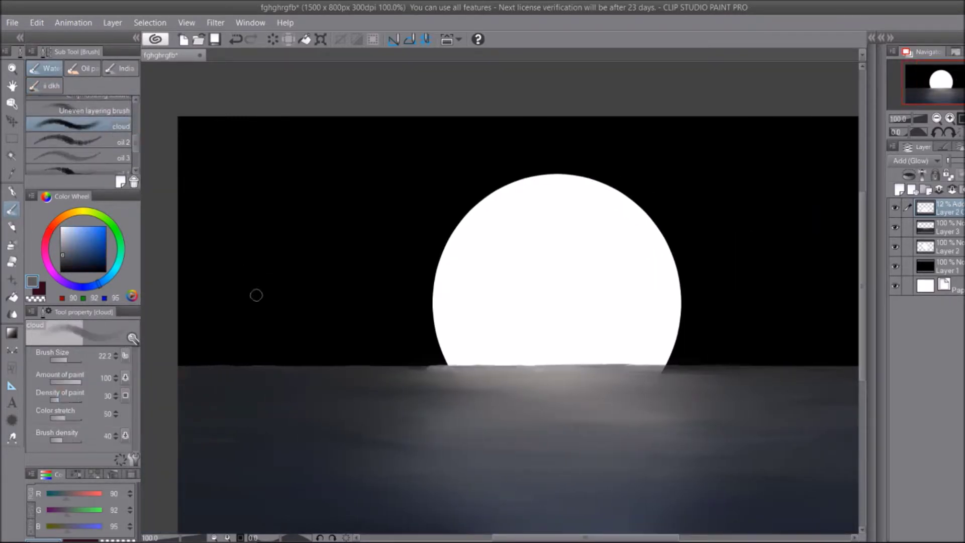
Step: Paint soft grey clouds on Layer 4 beside and across the moon with the cloud brush at size 275.9
left_click_drag(75, 360, 81, 360)
left_click_drag(281, 282, 345, 312)
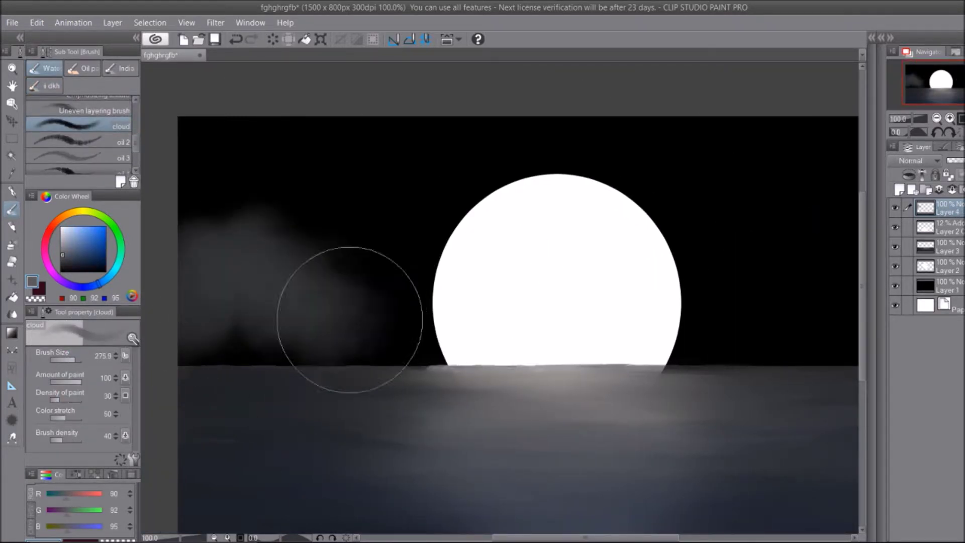
left_click(229, 39)
mouse_move(282, 226)
left_mouse_down()
mouse_move(226, 255)
mouse_move(213, 347)
mouse_move(577, 345)
left_mouse_up()
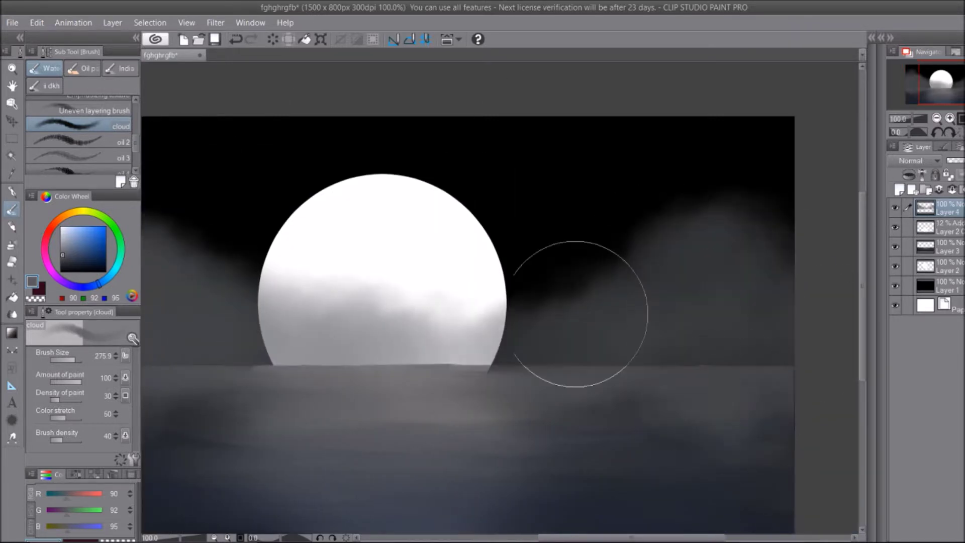
mouse_move(577, 301)
left_mouse_down()
mouse_move(617, 247)
mouse_move(743, 226)
mouse_move(297, 269)
mouse_move(517, 499)
left_mouse_up()
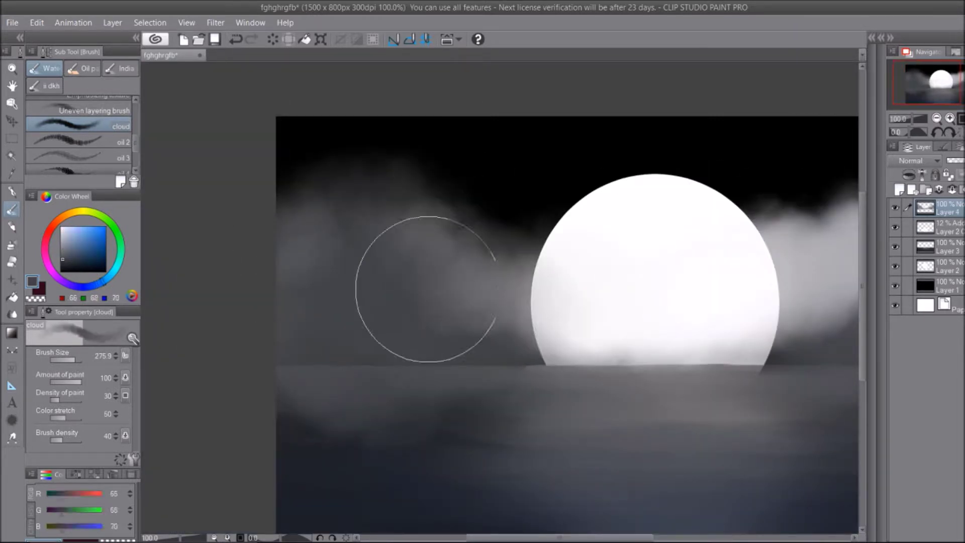
Step: Build up a pale cloud band on both sides of the moon with dark, bluish and light tones, darkening the sky above
left_click_drag(426, 289, 322, 237)
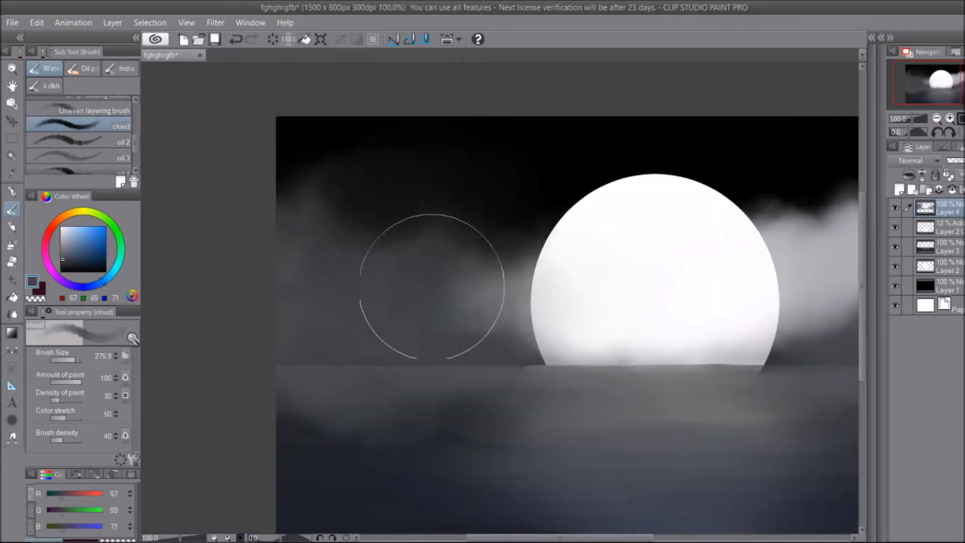
left_click_drag(447, 297, 529, 308)
mouse_move(352, 271)
left_mouse_down()
mouse_move(409, 312)
mouse_move(503, 311)
left_mouse_up()
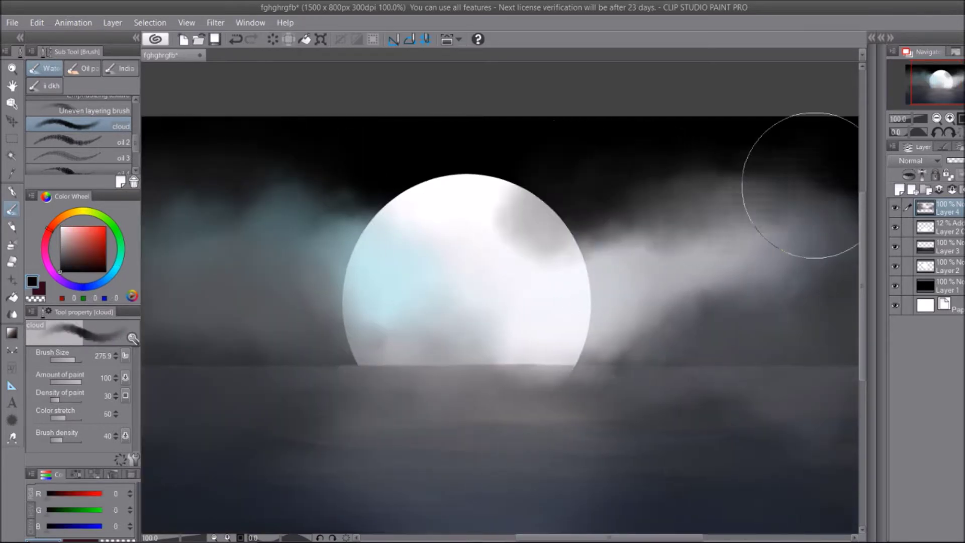
left_click_drag(801, 183, 495, 197)
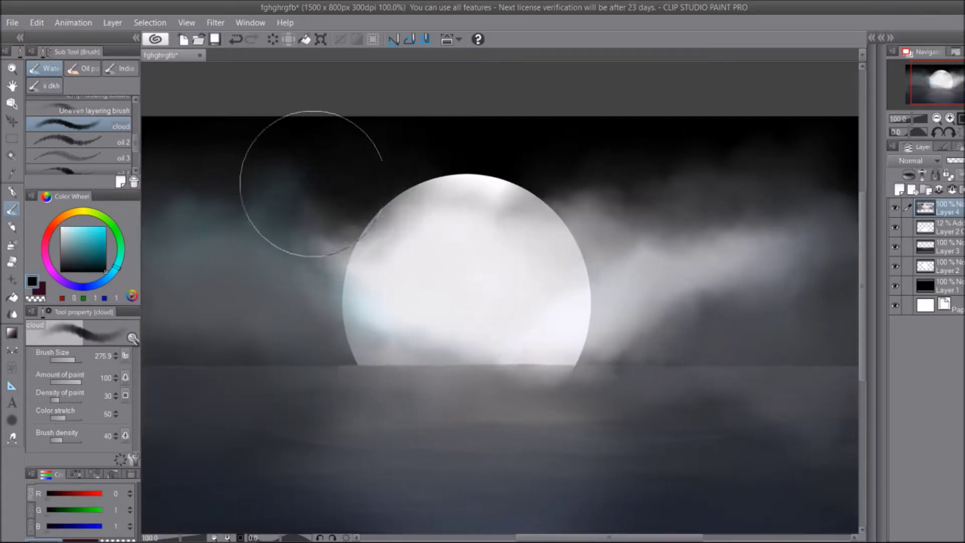
scroll(390, 357, "down", 4)
scroll(530, 335, "up", 4)
mouse_move(559, 221)
left_mouse_down()
mouse_move(431, 280)
mouse_move(467, 230)
left_mouse_up()
left_click(60, 271)
Step: Soften the cloud band with cloud smudge at size 234 and density 57, and shade it dark grey with the cloud brush
key("j")
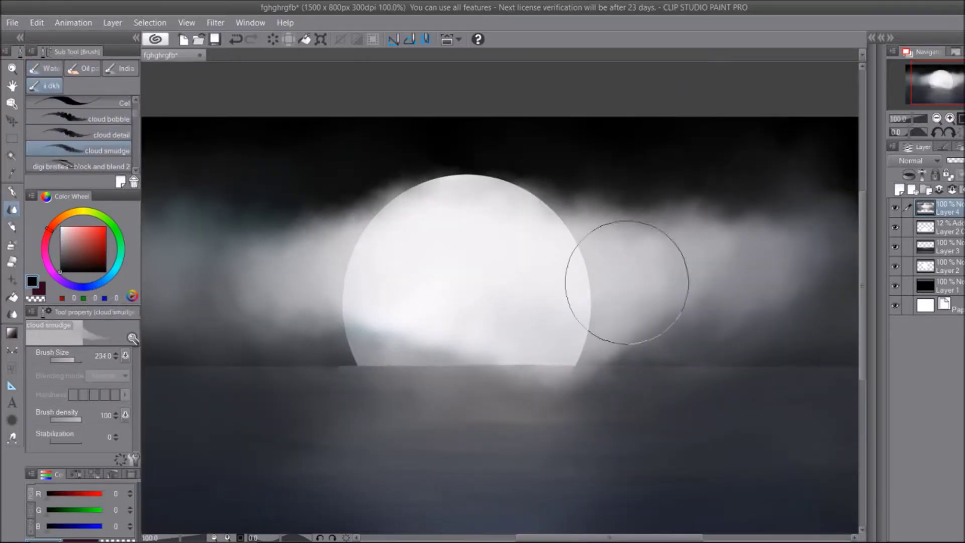
mouse_move(653, 261)
left_mouse_down()
mouse_move(738, 345)
mouse_move(784, 321)
left_mouse_up()
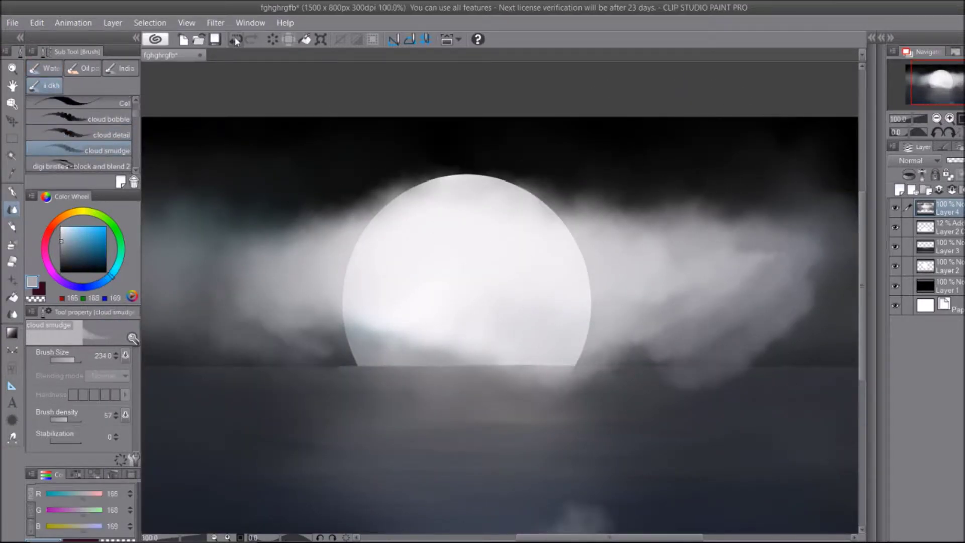
left_click_drag(239, 315, 401, 315)
left_click(459, 183, "alt")
left_click(486, 146, "alt")
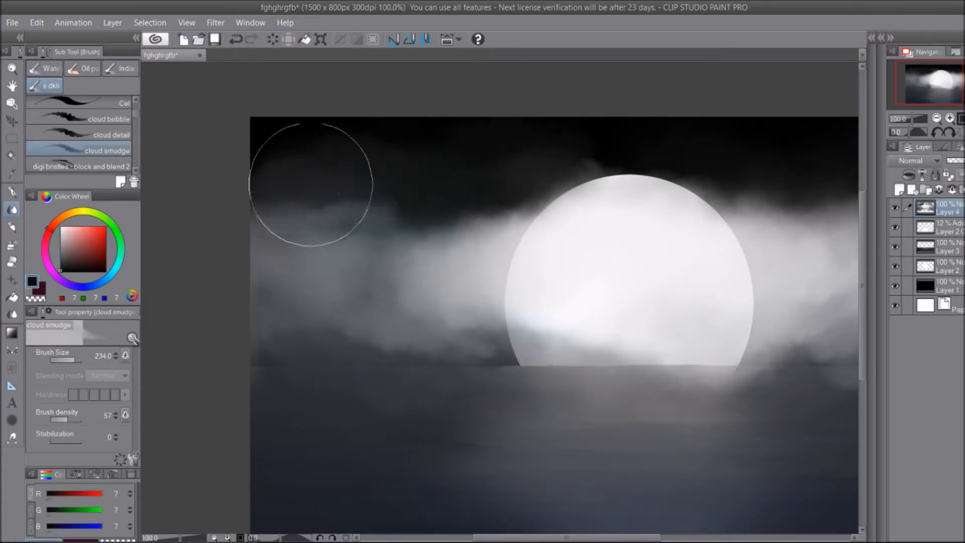
left_click(45, 68)
mouse_move(829, 301)
left_mouse_down()
mouse_move(645, 334)
mouse_move(744, 334)
left_mouse_up()
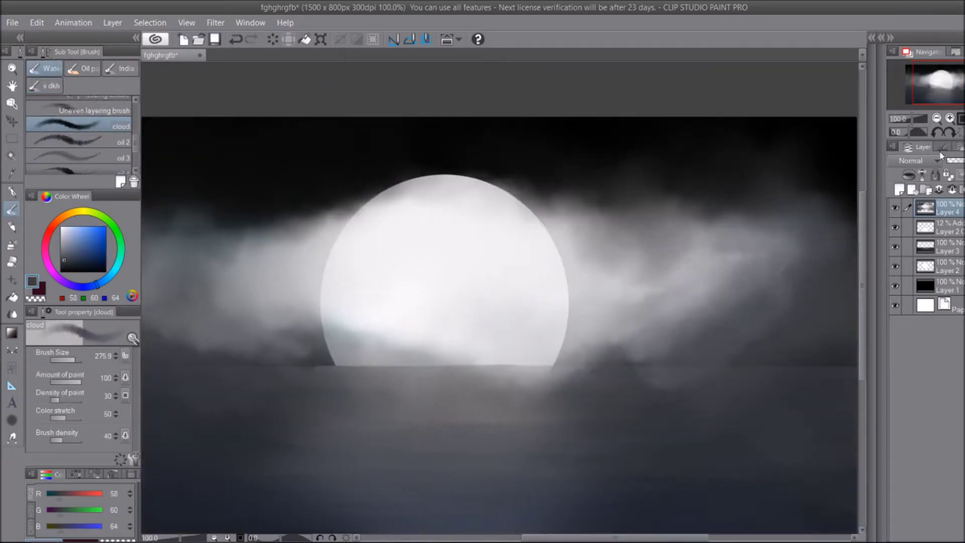
Step: Mirror a copy of the cloud layer vertically onto the water as a reflection at 12% opacity
key("ctrl+minus")
key("ctrl+j")
left_click(37, 23)
mouse_move(100, 253)
left_click(247, 275)
left_click_drag(480, 207, 480, 445)
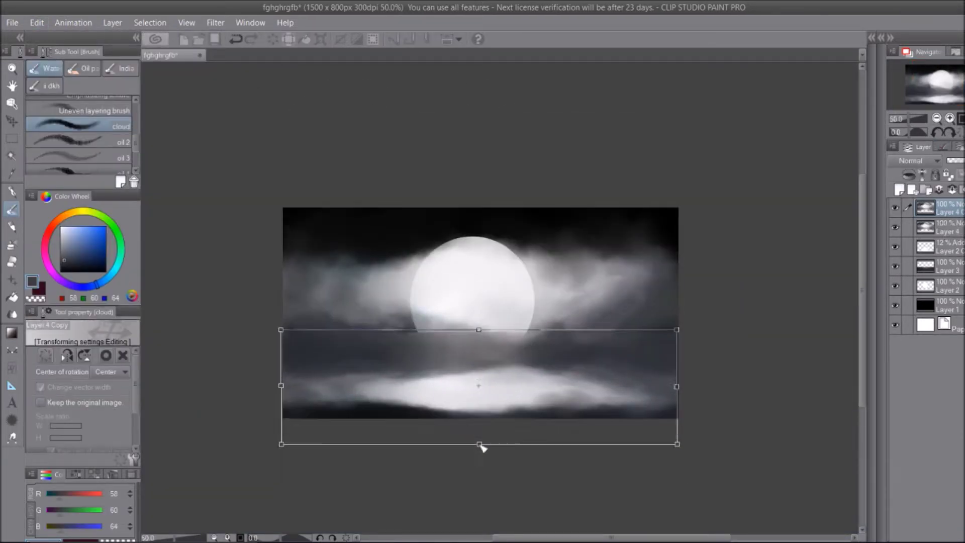
left_click(480, 211)
left_click_drag(962, 160, 948, 160)
Step: Blend the mirrored cloud reflection into the water with paint blend 4 at size 73
left_click(125, 355)
left_click(61, 226)
left_click(44, 85)
scroll(92, 140, "down", 3)
left_click(93, 164)
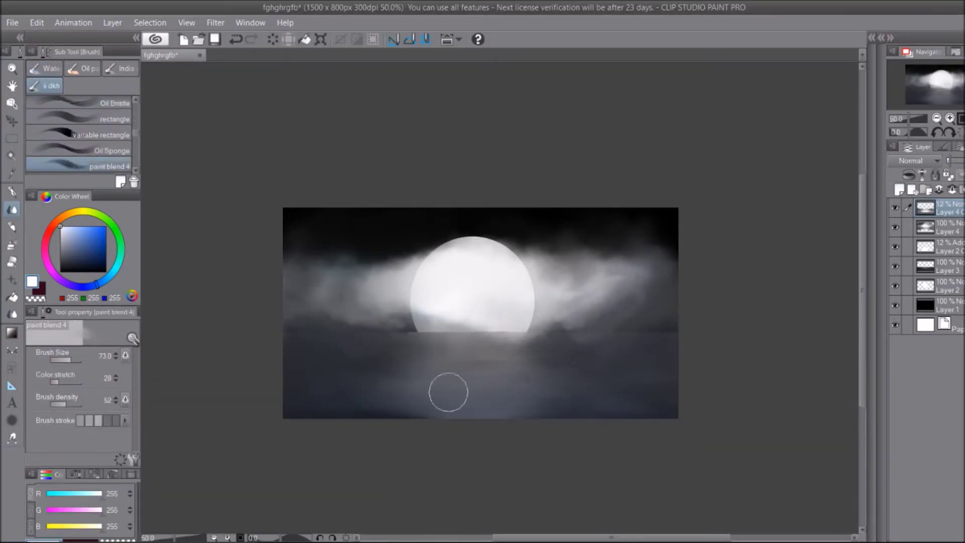
scroll(498, 302, "up", 1)
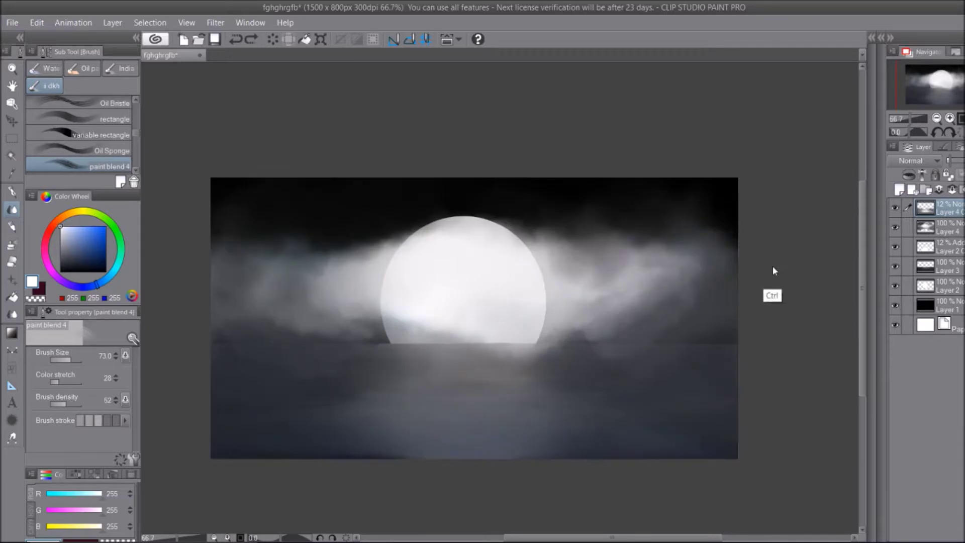
Step: Merge the mirrored copy into Layer 4 and set the merged layer to Normal blending at 81% opacity
key("ctrl+e")
left_click(918, 160)
scroll(913, 176, "down", 5)
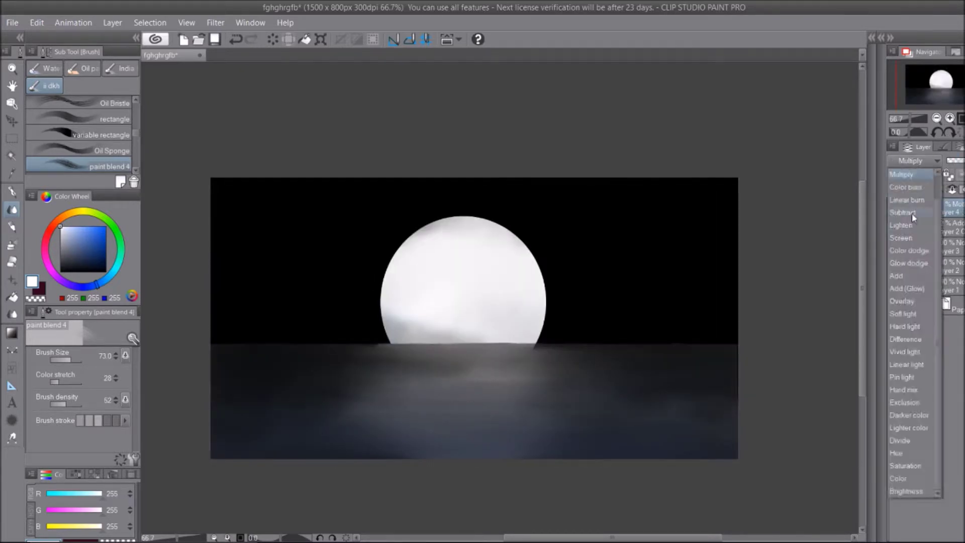
left_click(902, 175)
left_click(36, 23)
mouse_move(201, 199)
left_click(303, 273)
left_click_drag(211, 456, 237, 413)
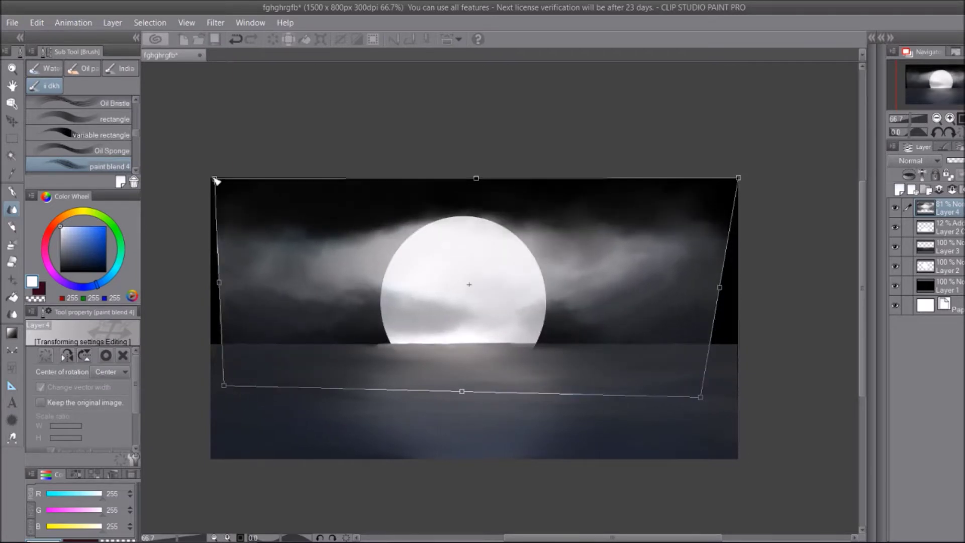
left_click_drag(738, 178, 764, 185)
key("Return")
left_click(236, 39)
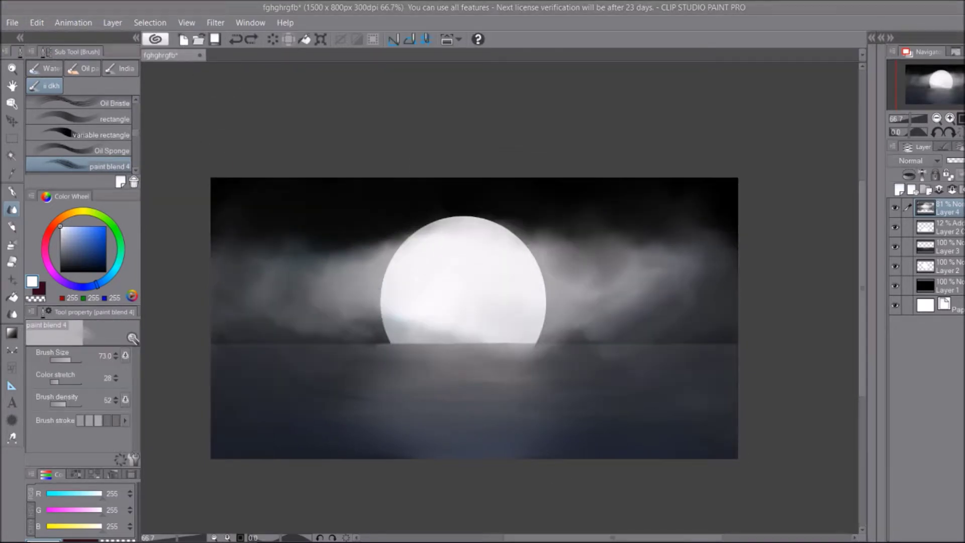
Step: Distort the cloud layer by raising its lower corners into the water area and widening its sides beyond the canvas edges
left_click(36, 22)
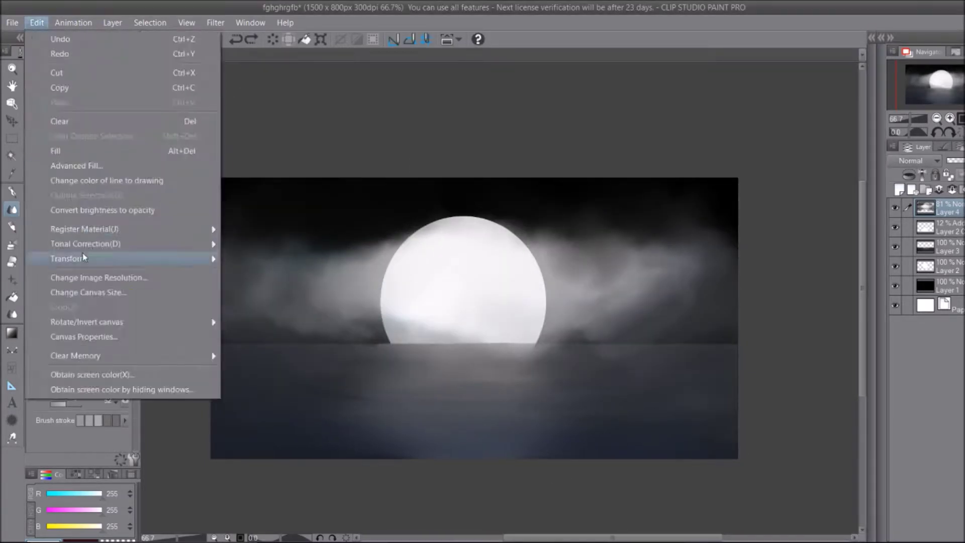
mouse_move(191, 239)
left_click(303, 272)
left_click_drag(738, 458, 721, 412)
left_click_drag(210, 458, 230, 413)
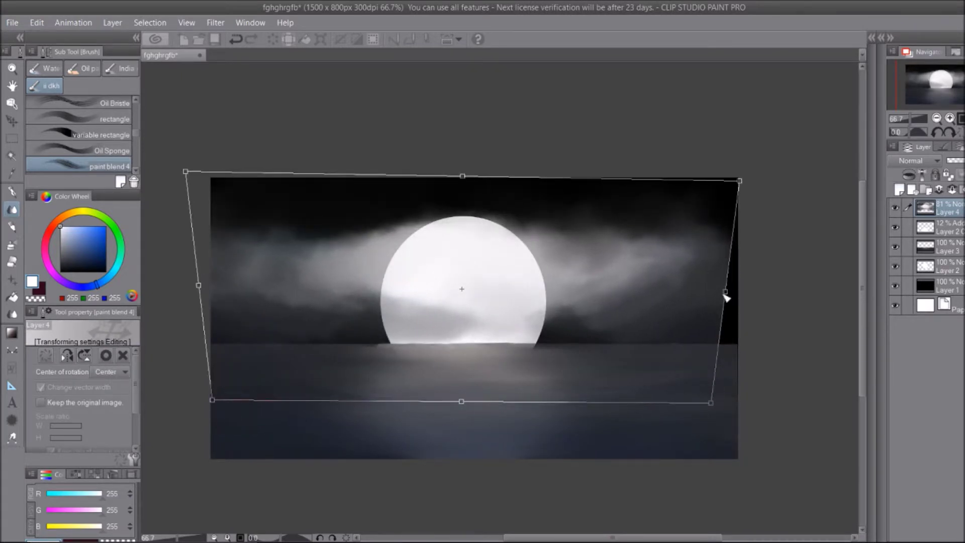
left_click_drag(728, 291, 755, 287)
left_click_drag(237, 400, 205, 400)
left_click_drag(211, 172, 186, 166)
key("Return")
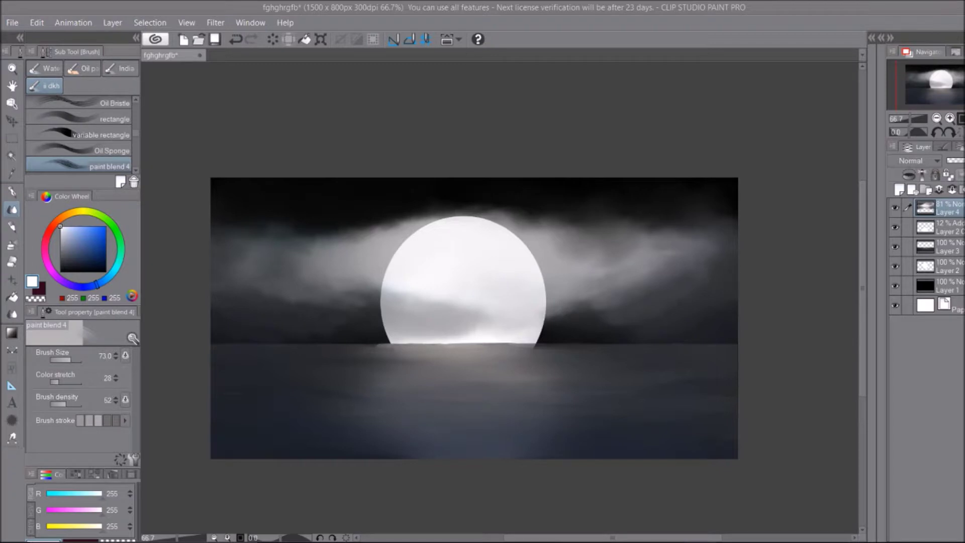
Step: Add more soft grey clouds in the sky around the moon with the cloud brush at size 275.9, using sampled greys
key("b")
left_click(290, 241, "alt")
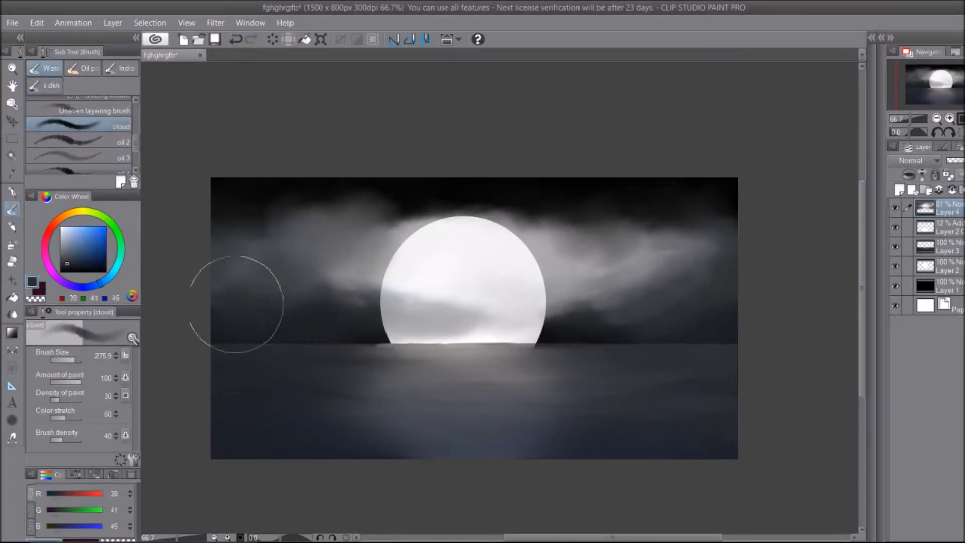
key("ctrl+z")
Step: Smudge the clouds beside the moon and across its lower part with cloud smudge at size 234, using sampled dark greys
left_click(45, 86)
mouse_move(135, 101)
left_mouse_down()
mouse_move(130, 161)
mouse_move(138, 130)
left_mouse_up()
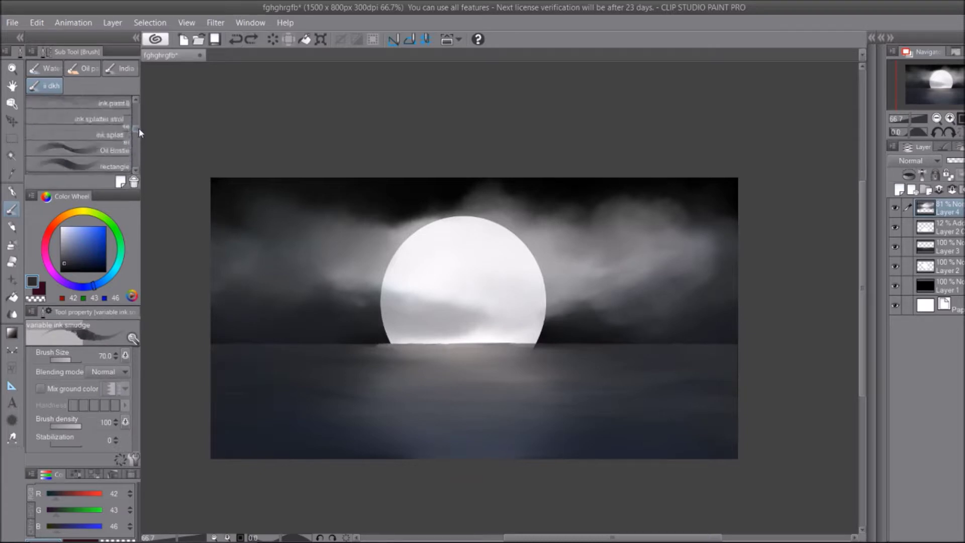
left_click(107, 116)
left_click(672, 304, "alt")
left_click(534, 305, "alt")
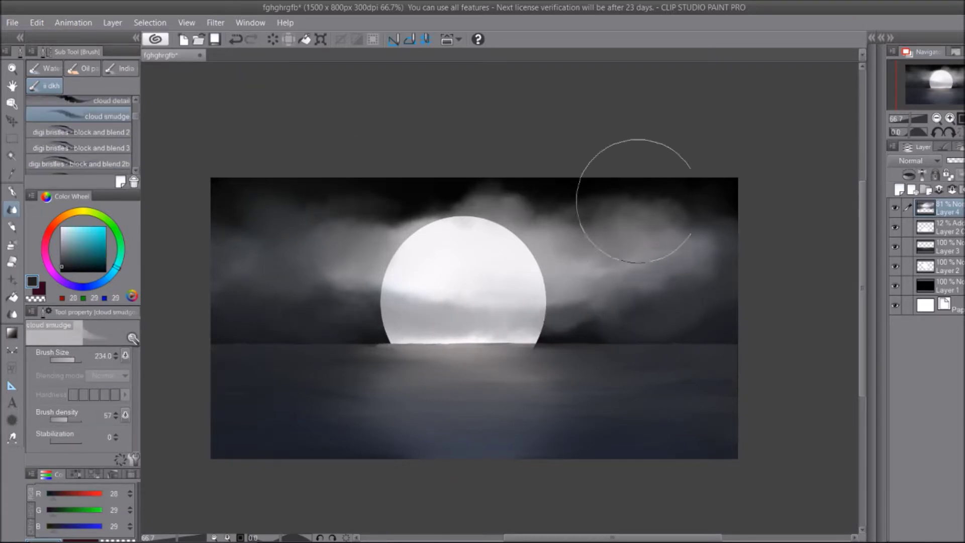
Step: Mirror a copy of the reworked cloud layer vertically onto the water at 37% opacity
left_click(37, 22)
key("ctrl+t")
left_click_drag(477, 235, 478, 358)
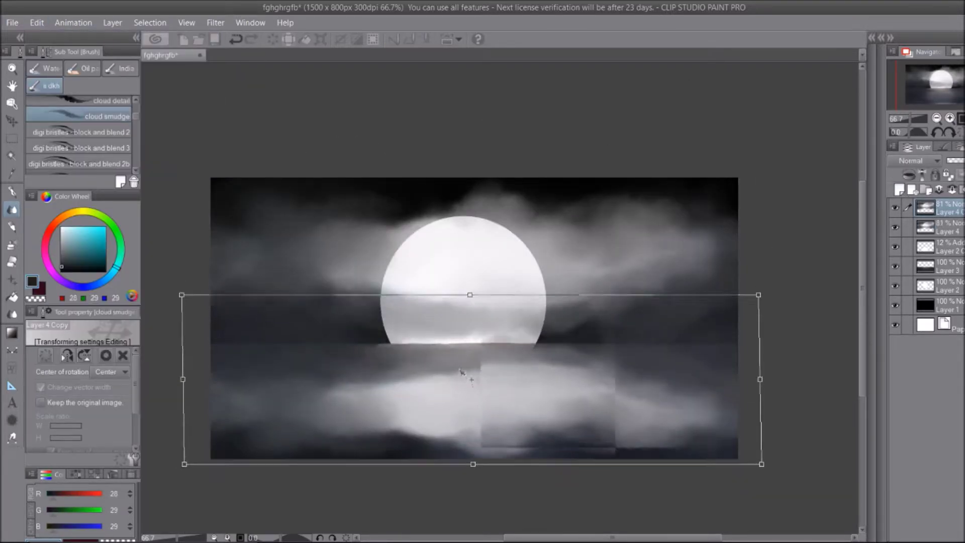
key("Return")
Step: Soften the mirrored cloud reflection on the water with the Soft eraser and paint blend 4 at size 73
left_click(12, 261)
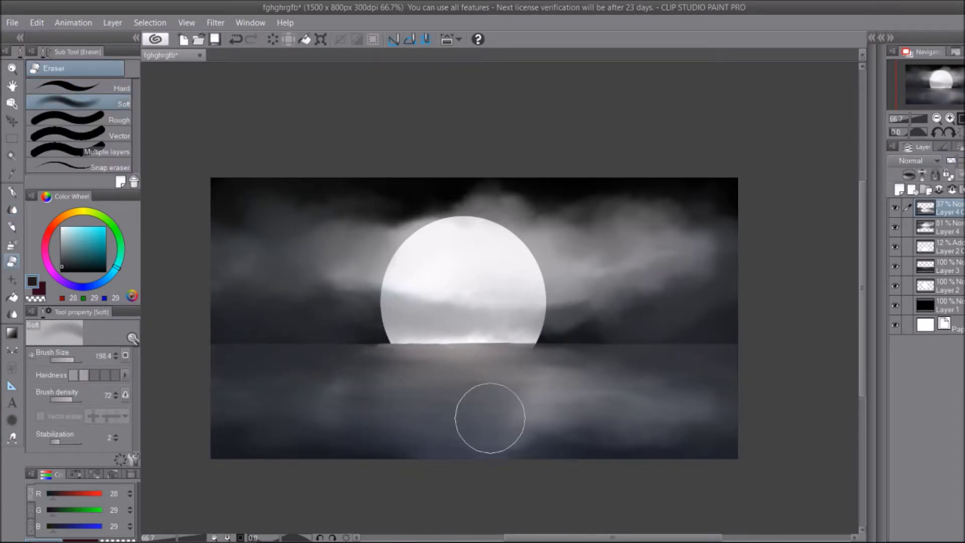
left_click(12, 209)
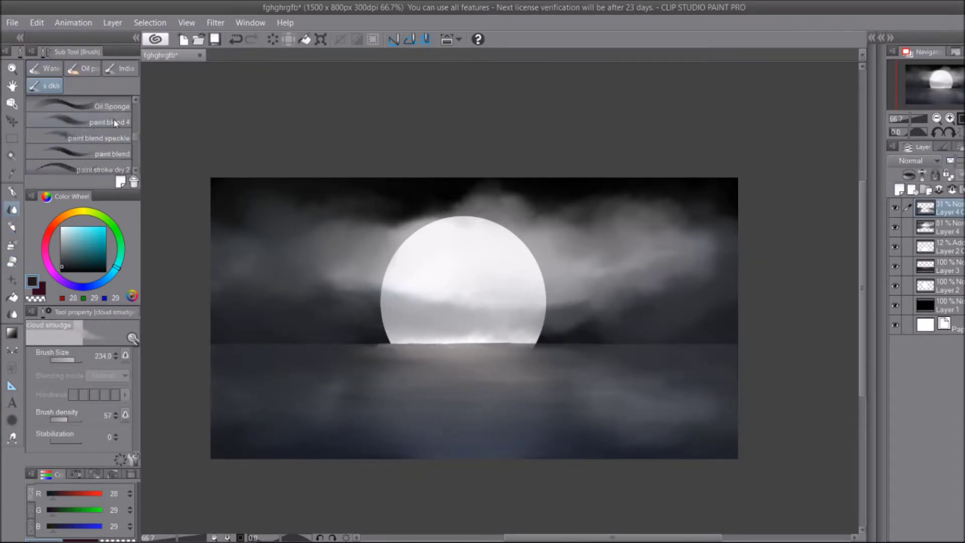
left_click(114, 120)
key("ctrl+z")
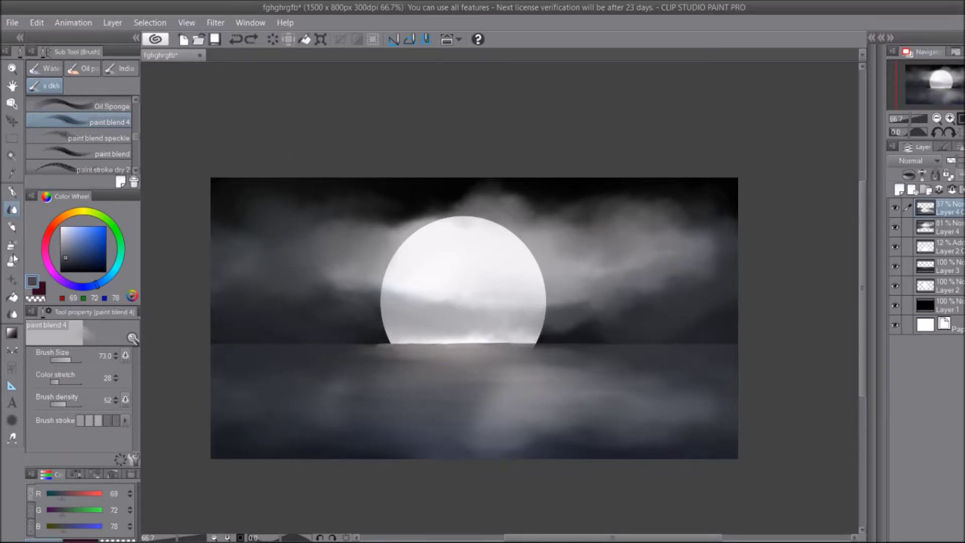
key("ctrl+y")
left_click(634, 455, "alt")
left_click(518, 433, "alt")
left_click(935, 246)
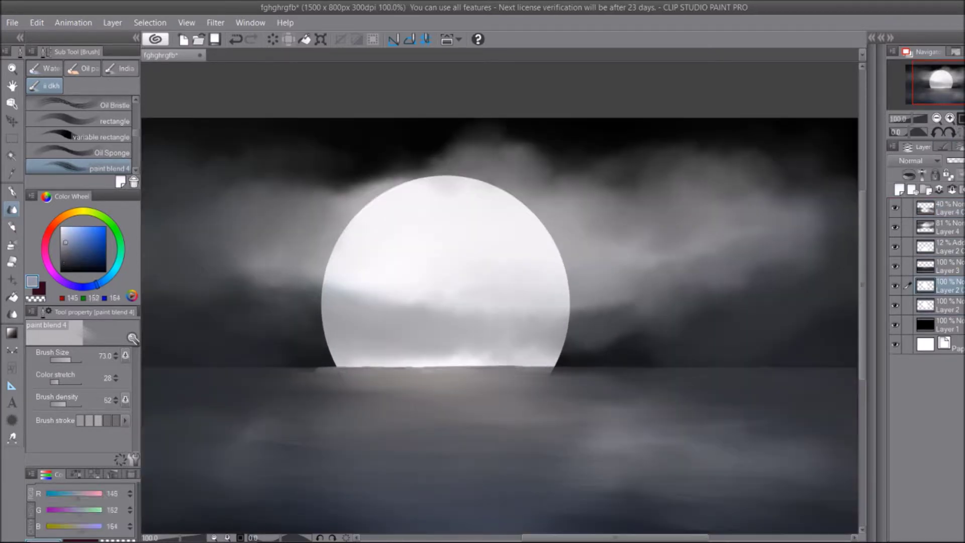
left_click(76, 137)
left_click(70, 256)
left_click_drag(372, 221, 336, 347)
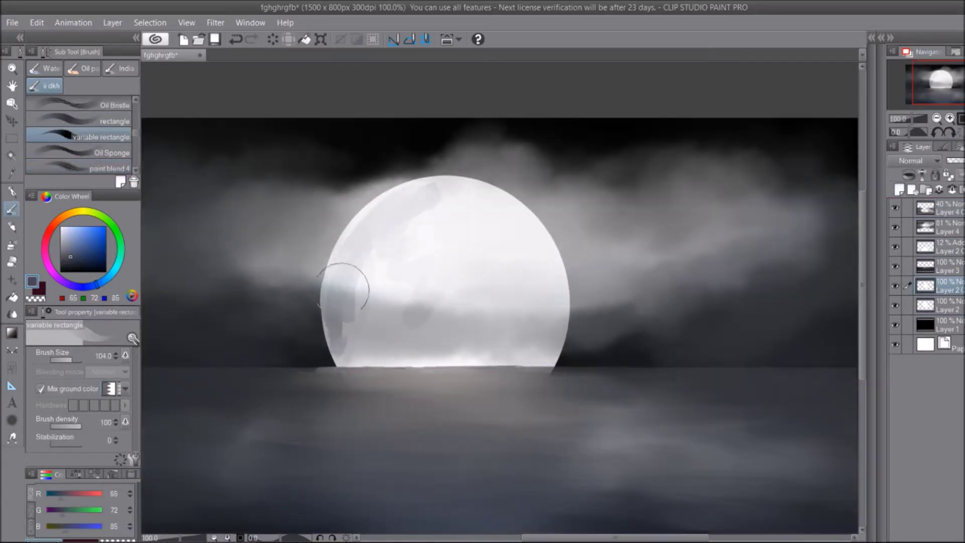
key("ctrl+z")
key("ctrl+z")
key("ctrl+z")
key("ctrl+z")
key("ctrl+z")
key("ctrl+z")
key("ctrl+z")
key("ctrl+z")
Step: Select the full moon disc with Auto select while the clouds and water are hidden, and show the water again
left_click(11, 156)
left_click(382, 226)
left_click(895, 266)
left_click(447, 276)
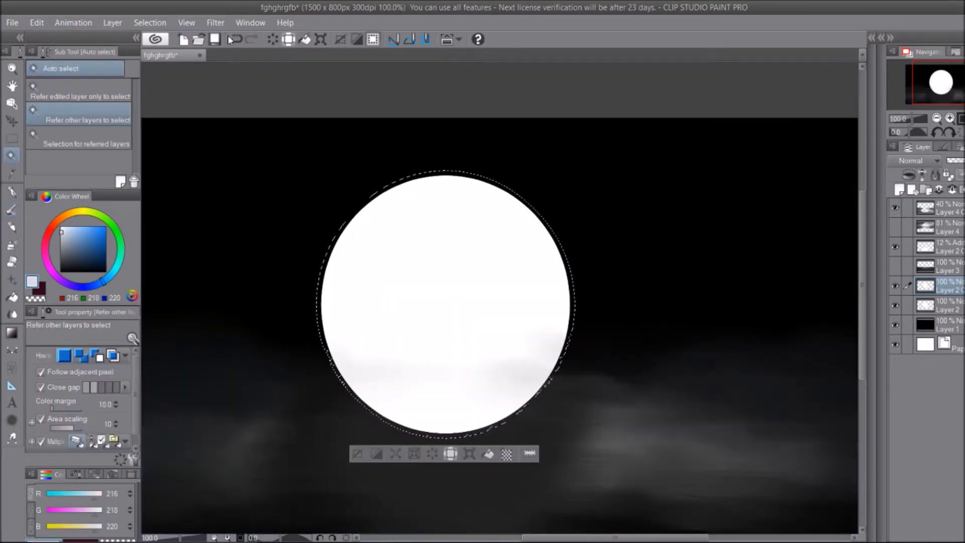
left_click(86, 143)
left_click(895, 265)
key("b")
Step: Paint faint grey patches inside the moon selection with variable rectangle at size 104 and Oil Bristle at size 120.9
scroll(365, 256, "left", 3)
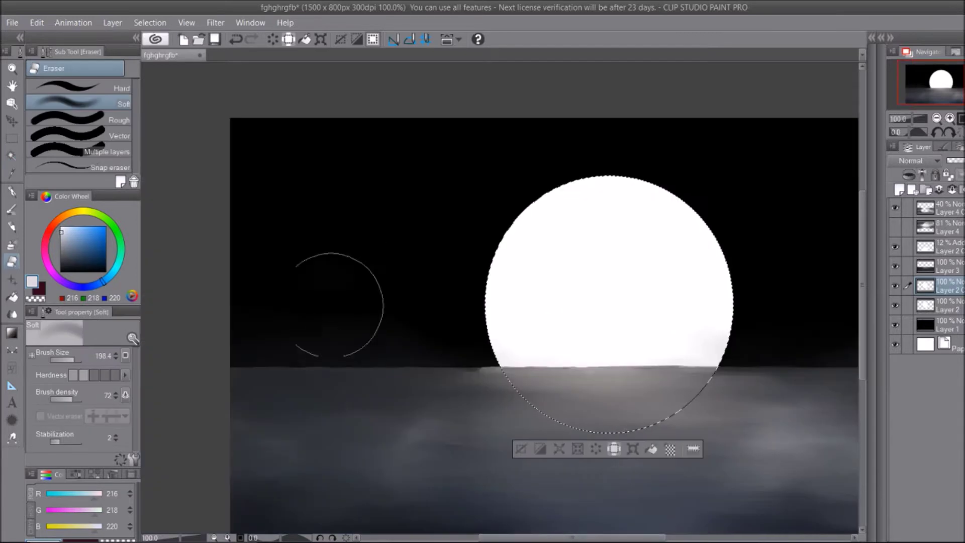
left_click(101, 168)
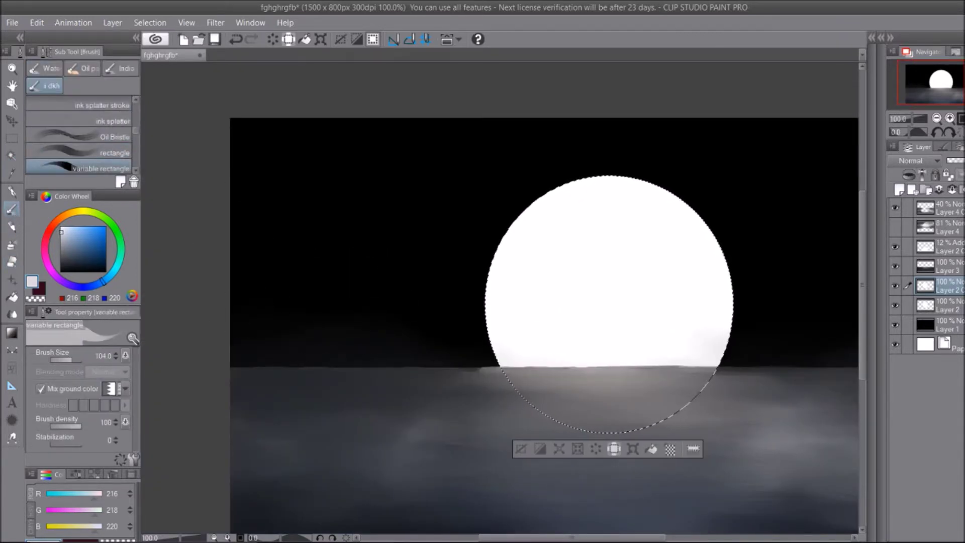
key("Caps_Lock")
key("Caps_Lock")
left_click(534, 521, "alt")
scroll(534, 521, "right", 2)
mouse_move(442, 236)
left_mouse_down()
mouse_move(473, 189)
mouse_move(502, 282)
mouse_move(428, 223)
mouse_move(484, 226)
mouse_move(447, 254)
mouse_move(512, 181)
mouse_move(366, 417)
left_mouse_up()
left_click(478, 215, "alt")
left_click(101, 137)
left_click_drag(491, 200, 444, 316)
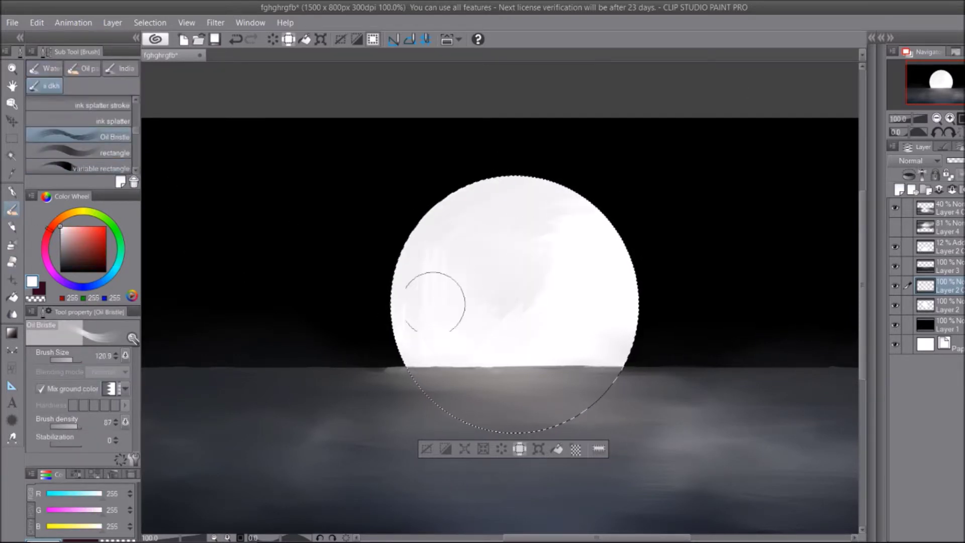
Step: Add broad strokes in sampled off-whites across the moon and smooth them with paint blend 4 at size 73
left_click(489, 216, "alt")
mouse_move(399, 263)
left_mouse_down()
mouse_move(437, 341)
mouse_move(491, 276)
mouse_move(530, 262)
left_mouse_up()
left_click(442, 241, "alt")
left_click_drag(442, 241, 532, 201)
left_click(108, 157)
left_click(109, 166)
left_click(532, 286, "alt")
mouse_move(532, 286)
left_mouse_down()
mouse_move(489, 248)
mouse_move(532, 201)
mouse_move(579, 285)
left_mouse_up()
key("j")
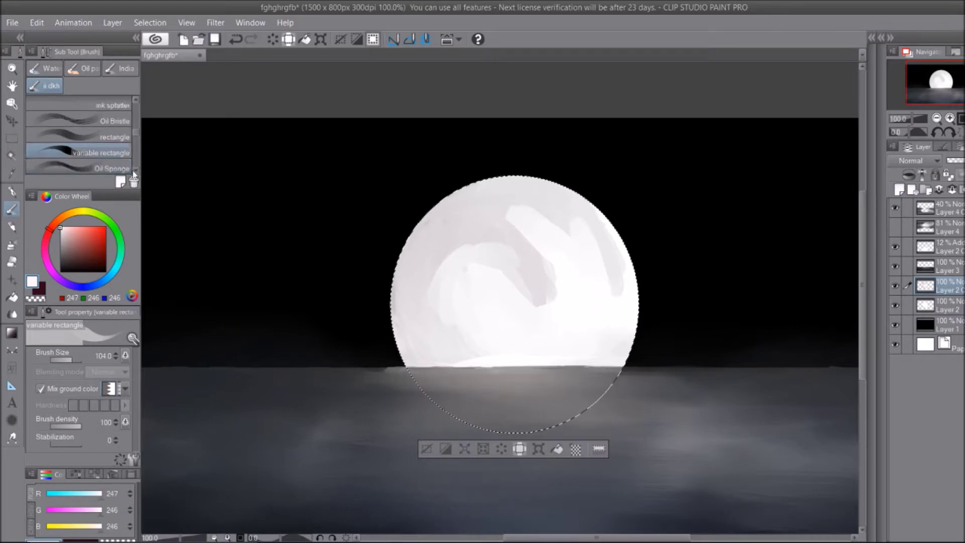
left_click(508, 281, "alt")
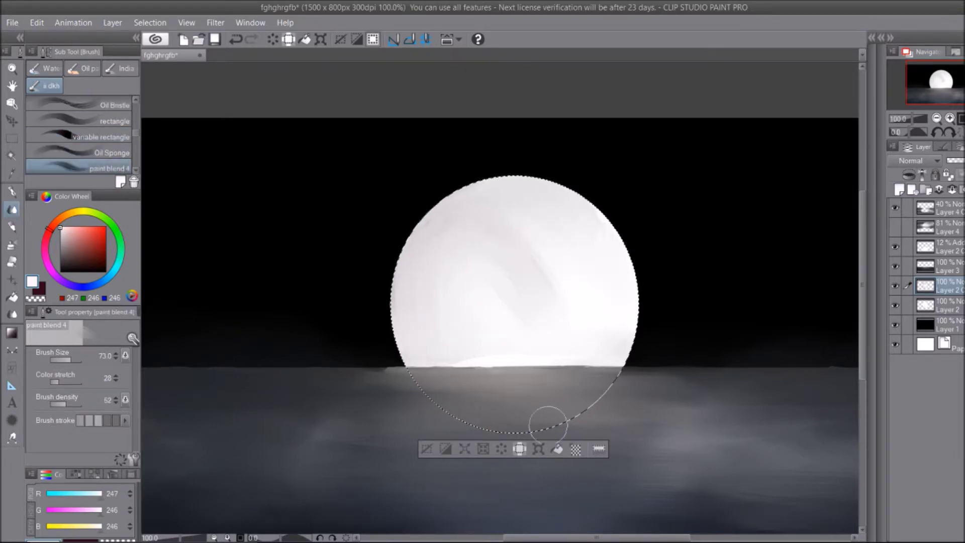
Step: Show the clouds again, delete the old cloud reflection layer and duplicate the cloud layer
left_click(895, 227)
key("ctrl+minus")
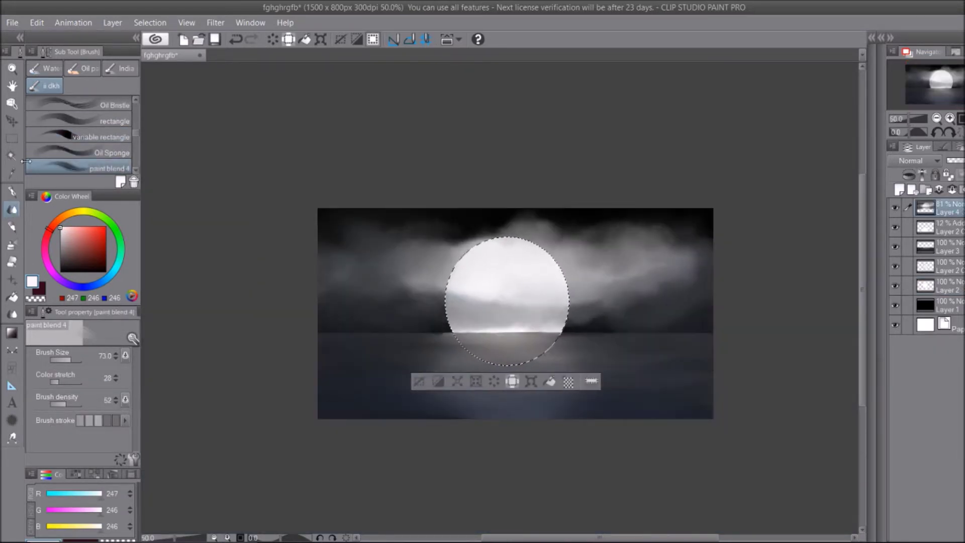
key("k")
key("ctrl+j")
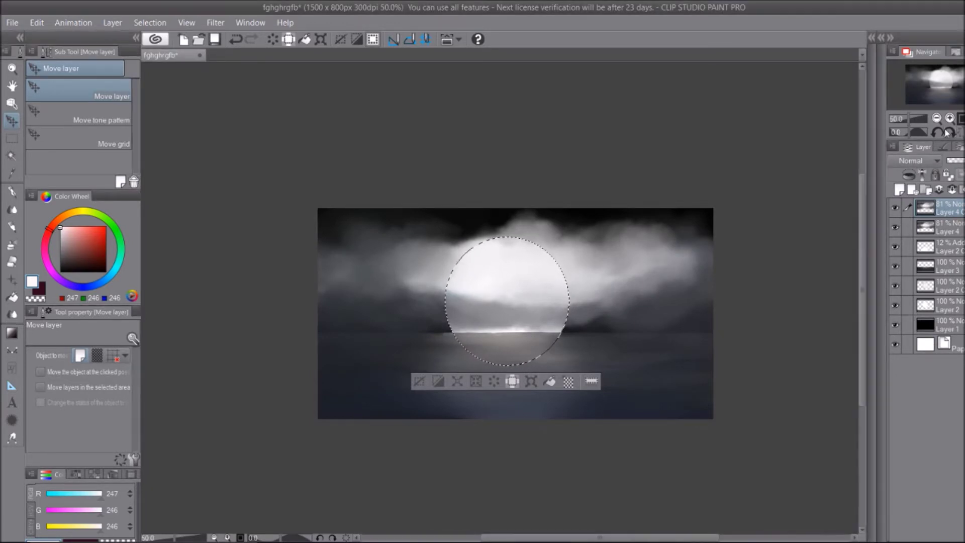
key("ctrl+plus")
left_click(150, 22)
left_click(171, 60)
key("e")
mouse_move(498, 258)
left_mouse_down()
mouse_move(555, 190)
mouse_move(454, 254)
left_mouse_up()
key("ctrl+z")
key("ctrl+z")
key("ctrl+minus")
left_click(37, 22)
key("ctrl+t")
left_click_drag(517, 112, 519, 229)
key("ctrl+z")
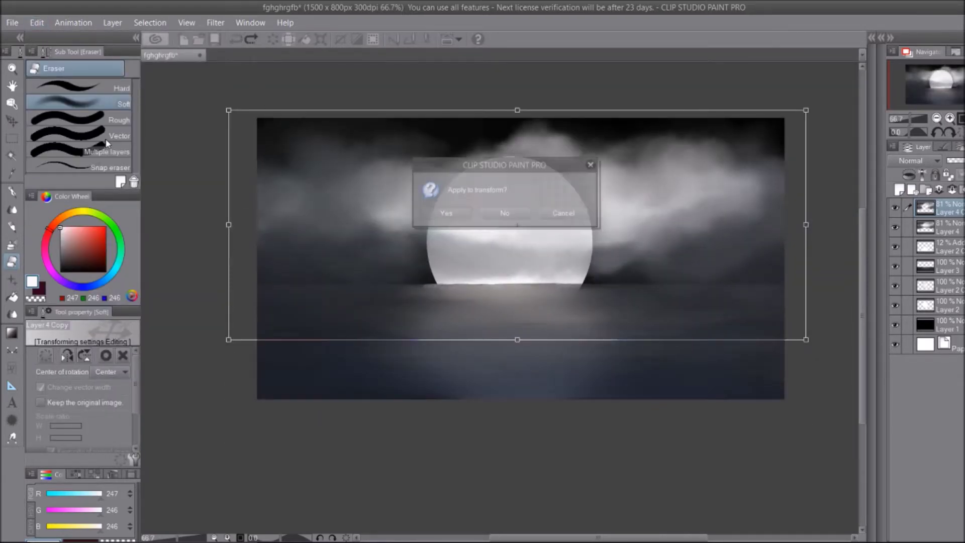
key("ctrl+z")
Step: Flip the duplicated cloud layer vertically onto the water at 35% opacity and place it beneath the 12% Add layer
left_click(149, 22)
left_click(165, 52)
key("ctrl+t")
mouse_move(515, 118)
left_mouse_down()
mouse_move(517, 491)
mouse_move(508, 308)
mouse_move(517, 384)
left_mouse_up()
key("Return")
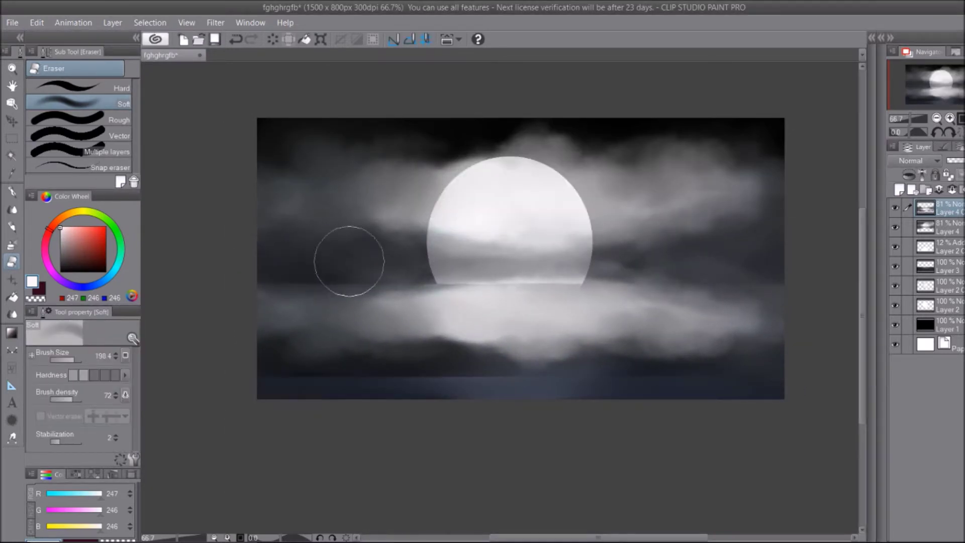
left_click_drag(957, 160, 949, 160)
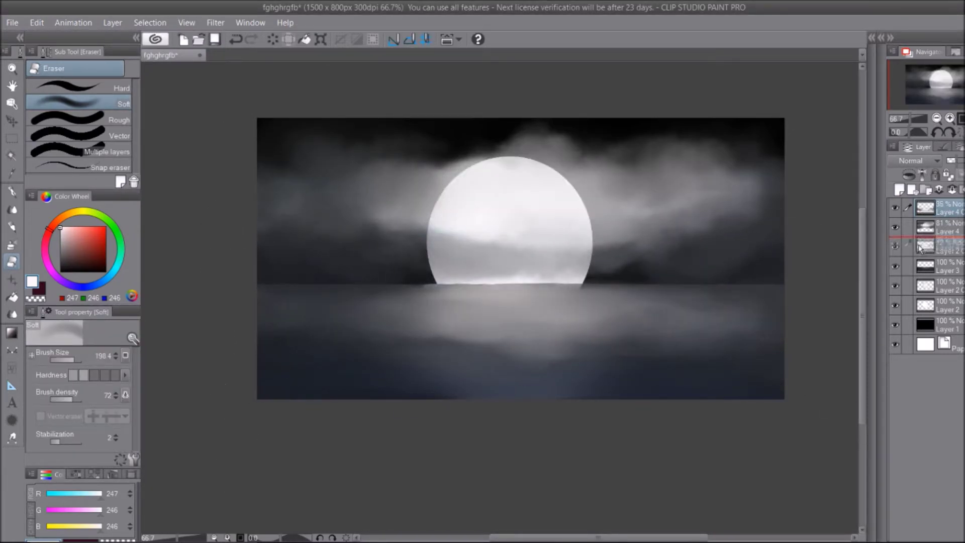
left_click_drag(919, 246, 919, 254)
Step: Blend the cloud reflection horizontally across the water with paint blend 4 at size 73 and reduce its opacity to 21%
left_click(12, 209)
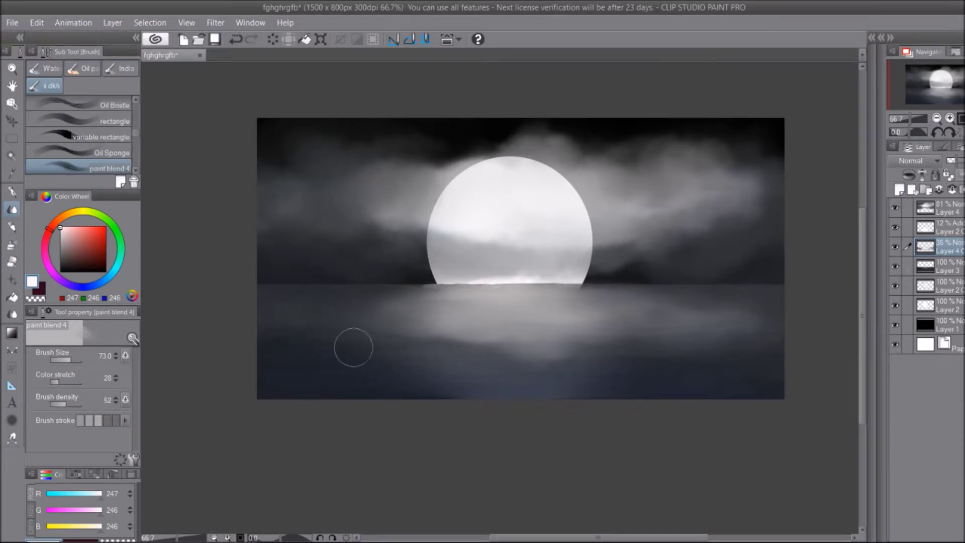
key("ctrl+plus")
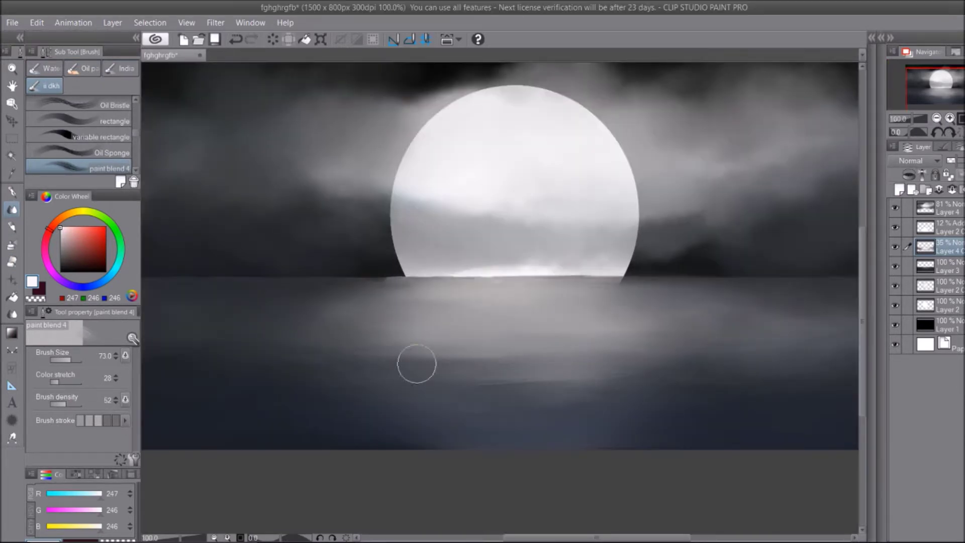
scroll(464, 295, "left", 5)
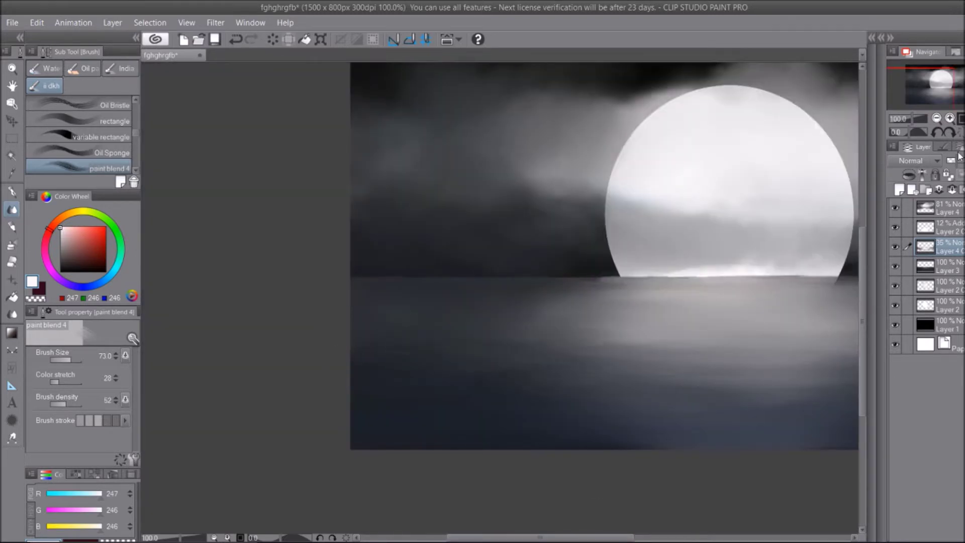
scroll(642, 303, "right", 10)
key("ctrl+minus")
key("ctrl+minus")
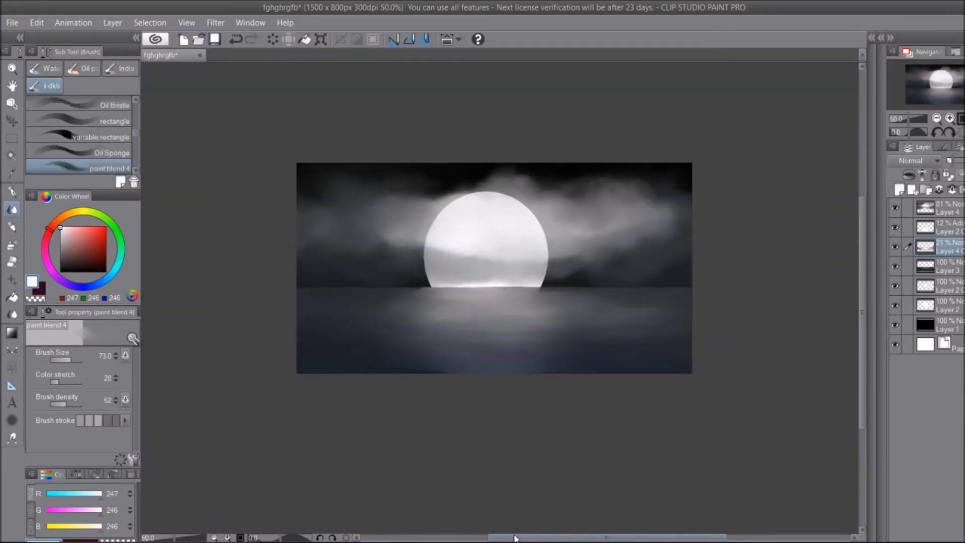
Step: Set the Add layer's opacity to 19% and shade the moon's lower left with sampled grey using Oil Bristle at size 120.9
key("ctrl+plus")
key("ctrl+plus")
left_click(939, 227)
left_click(383, 90, "alt")
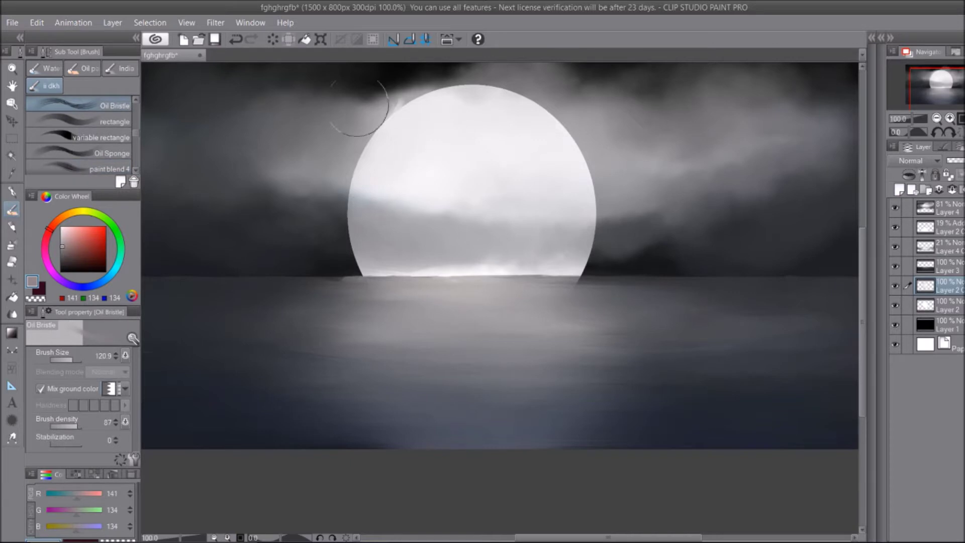
key("b")
left_click_drag(420, 157, 409, 205)
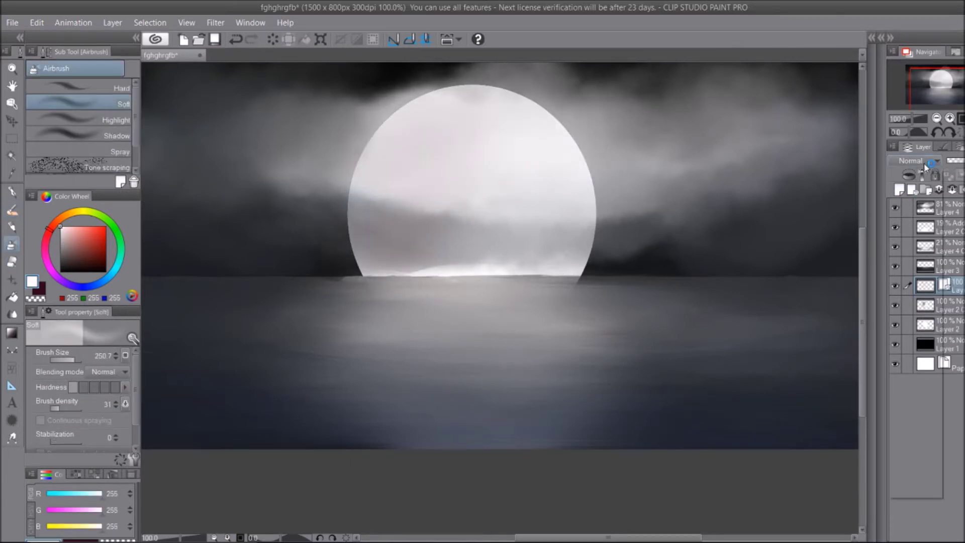
Step: Airbrush a soft white glow around the moon on a new Add layer with the Highlight airbrush at size 383.9
key("ctrl+z")
left_click(78, 120)
left_click(106, 371)
left_click(73, 18)
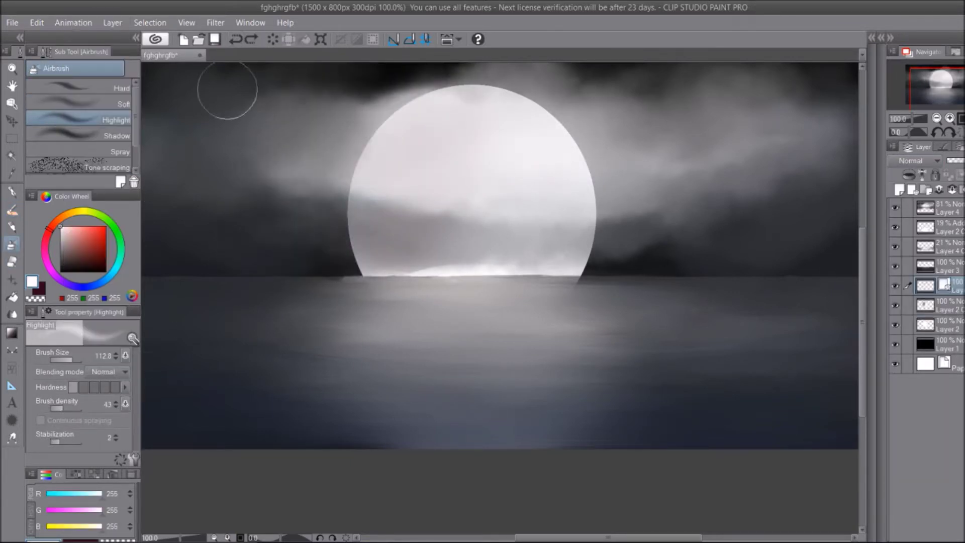
left_click_drag(453, 302, 497, 302)
left_click(917, 160)
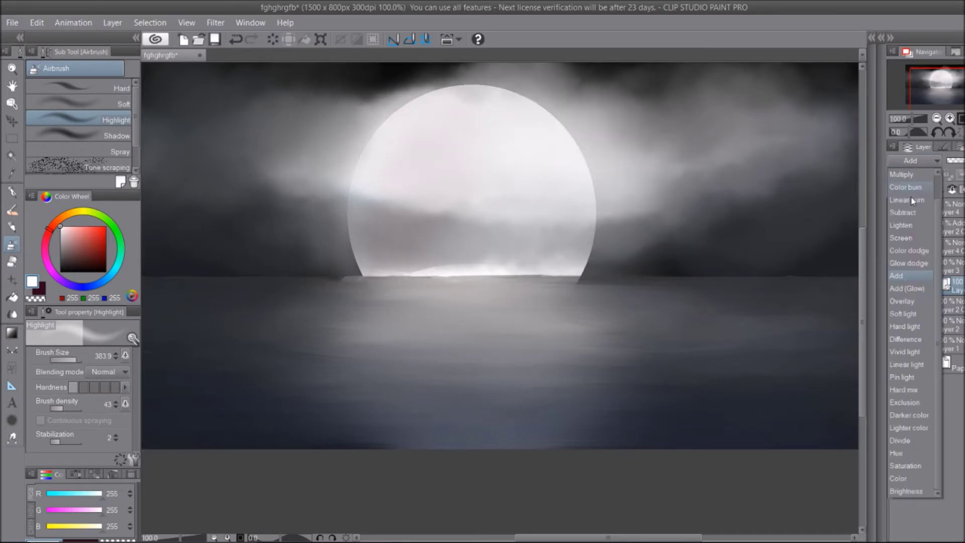
left_click(910, 316)
Step: Airbrush a broad moonlight reflection over the water on a new layer at size 383.9 and 40% opacity
key("ctrl+shift+n")
left_click_drag(352, 316, 503, 327)
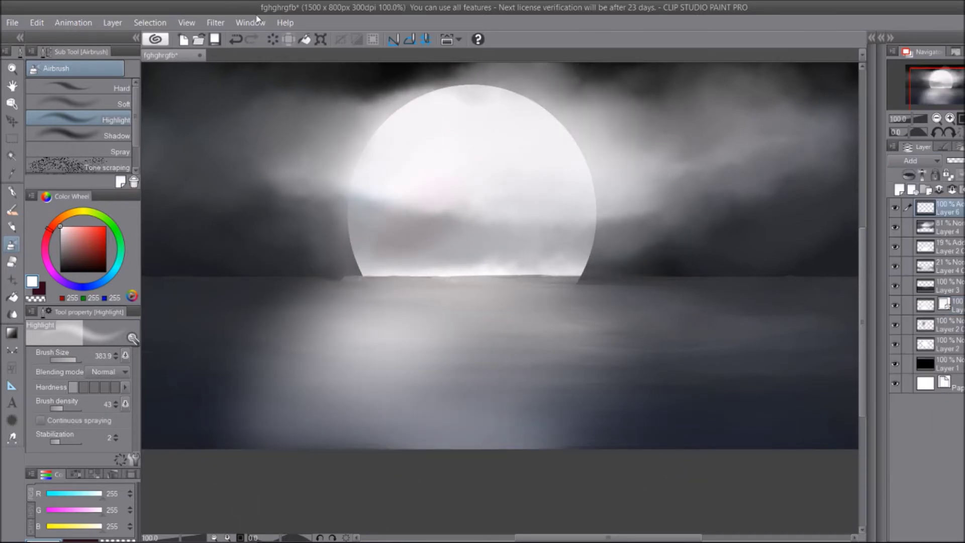
left_click(92, 286)
left_click(105, 268)
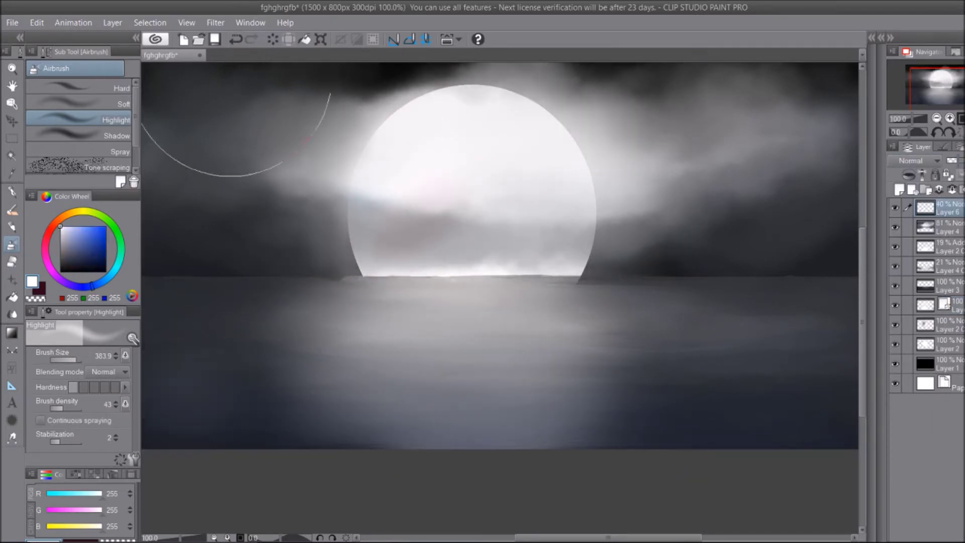
Step: Darken the water beside the moonlight reflection with dark navy (0, 5, 21) and smooth it with paint blend 4
scroll(216, 377, "down", 3)
key("b")
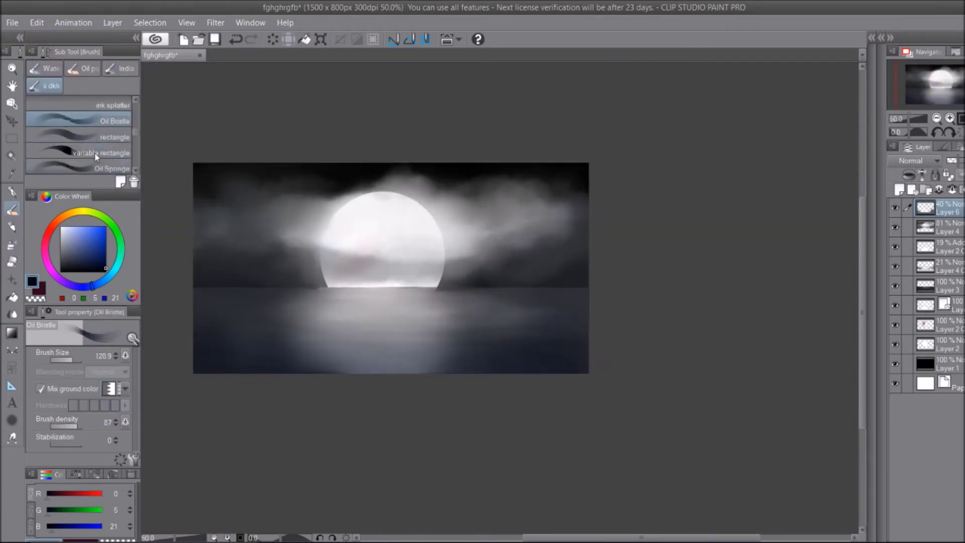
left_click_drag(632, 475, 720, 475)
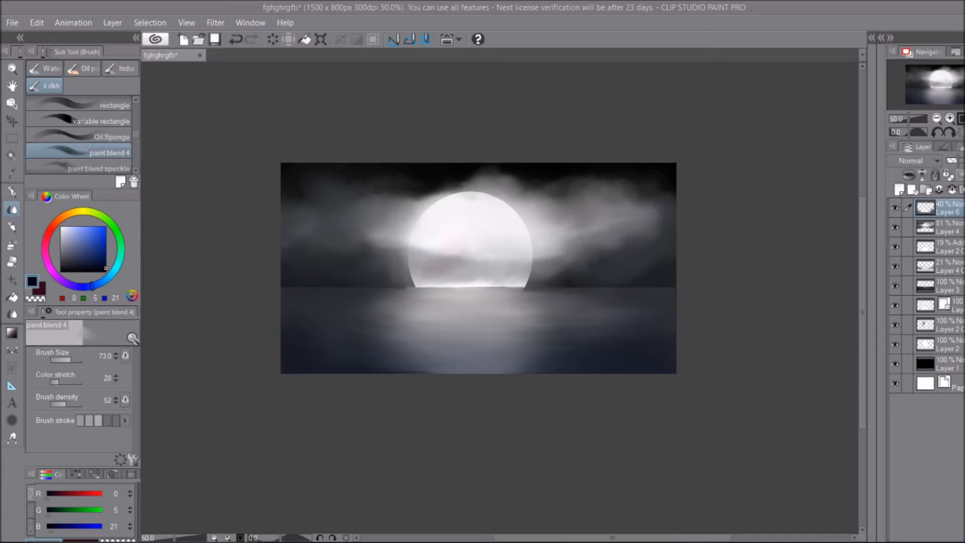
key("ctrl+alt+0")
left_click(150, 23)
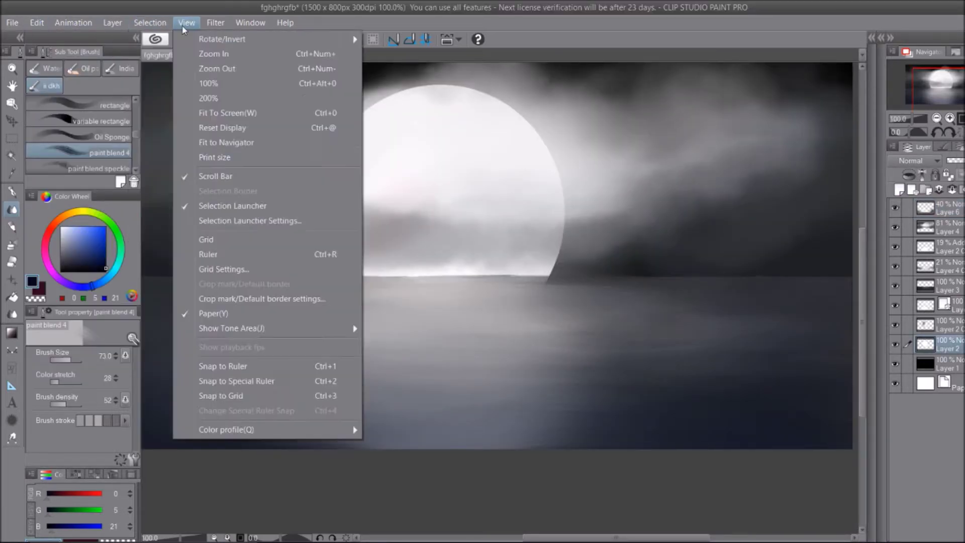
left_click(351, 68)
left_click_drag(408, 125, 481, 123)
key("Escape")
Step: Apply a blur filter to the moon to soften its edge into the sky
left_click(216, 23)
left_click(351, 68)
left_click(402, 121)
key("Return")
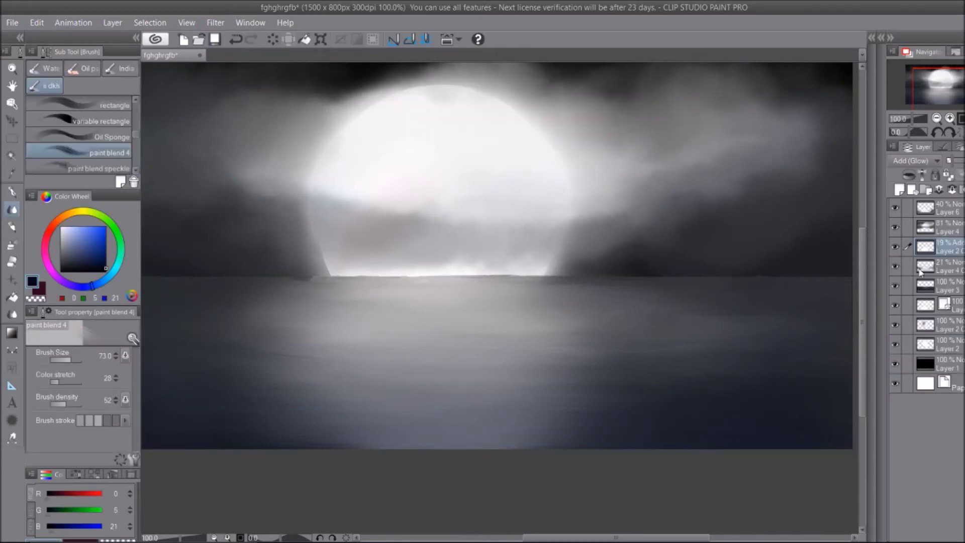
Step: Delete the shaded moon copy and darken the outer clouds with black on a new layer, softened with cloud smudge at size 234
key("ctrl+minus")
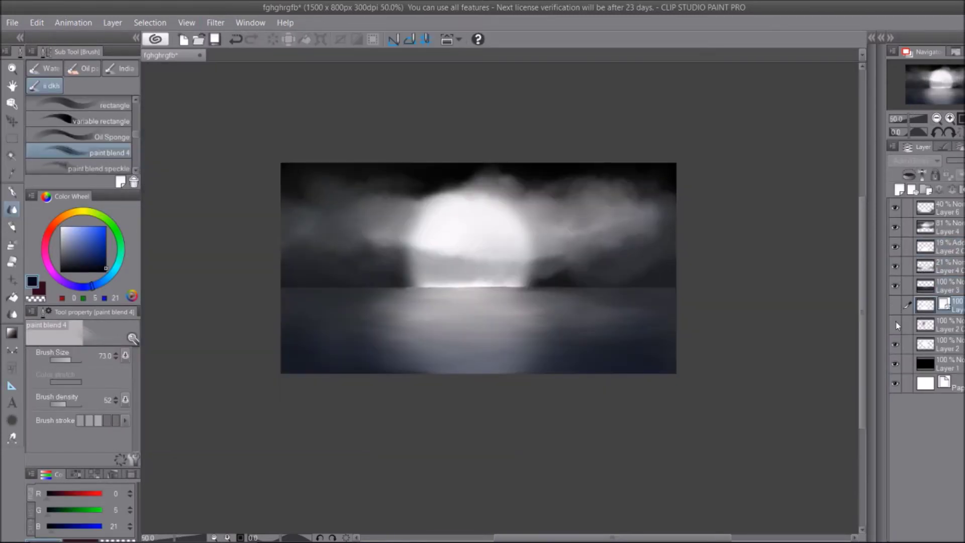
left_click(924, 324)
key("ctrl+shift+n")
scroll(78, 135, "up", 5)
left_click(107, 168)
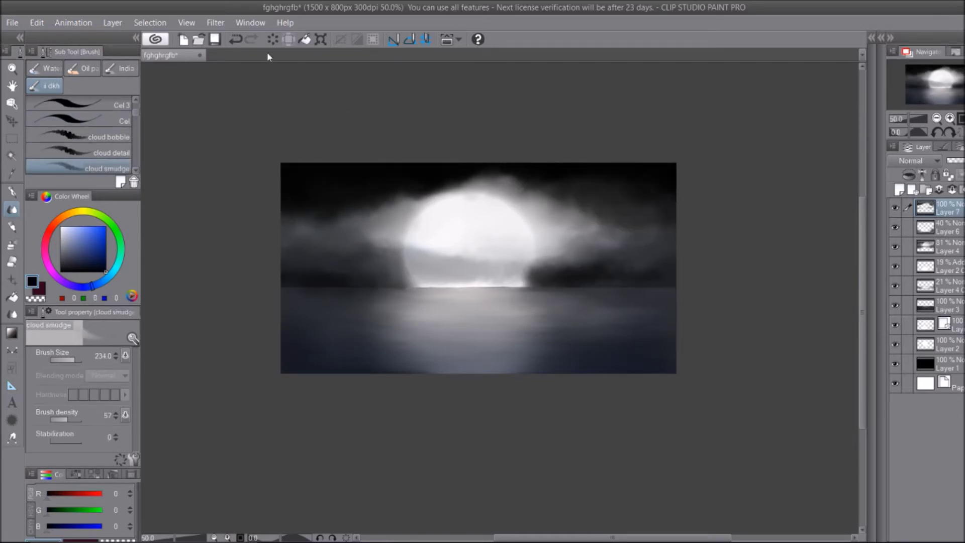
left_click_drag(895, 207, 894, 249)
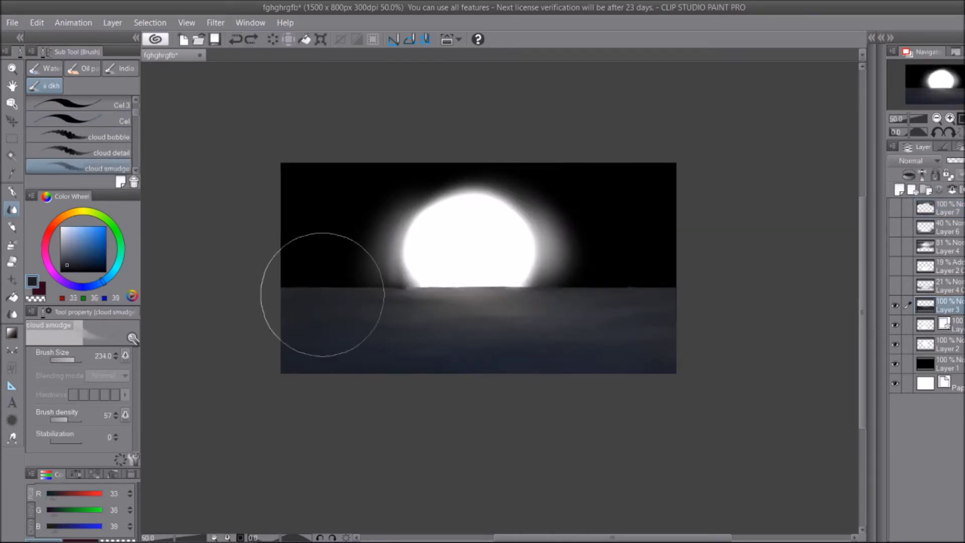
key("ctrl+z")
left_click(949, 118)
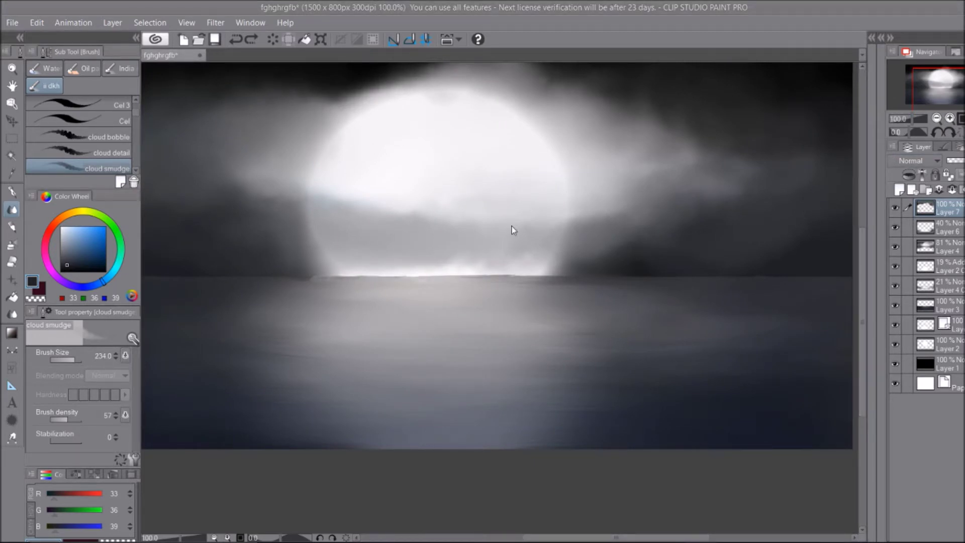
scroll(131, 143, "up", 4)
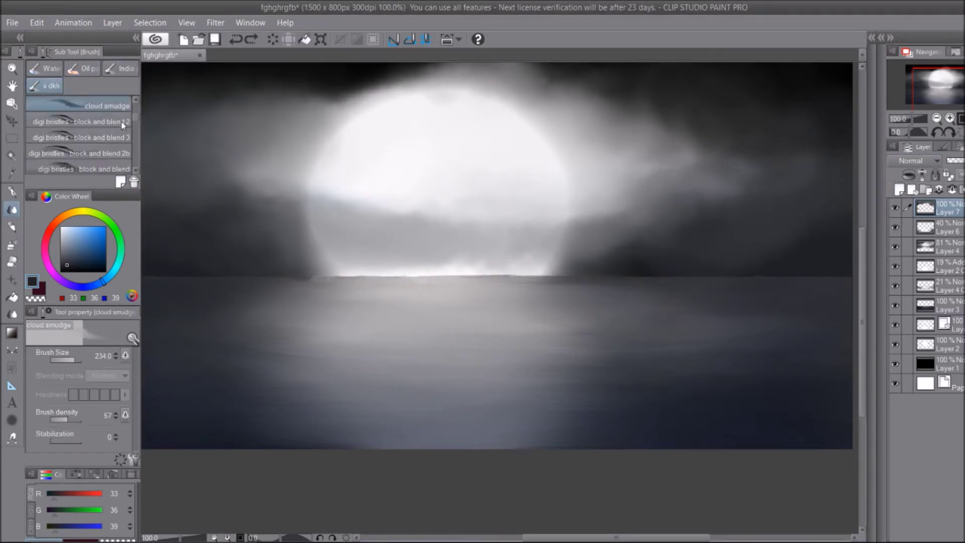
Step: Scatter white stars across the sky on a new layer below the Layer 4 clouds, using starsplatter2 at size 200
scroll(120, 131, "down", 3)
left_click(110, 152)
scroll(121, 141, "down", 4)
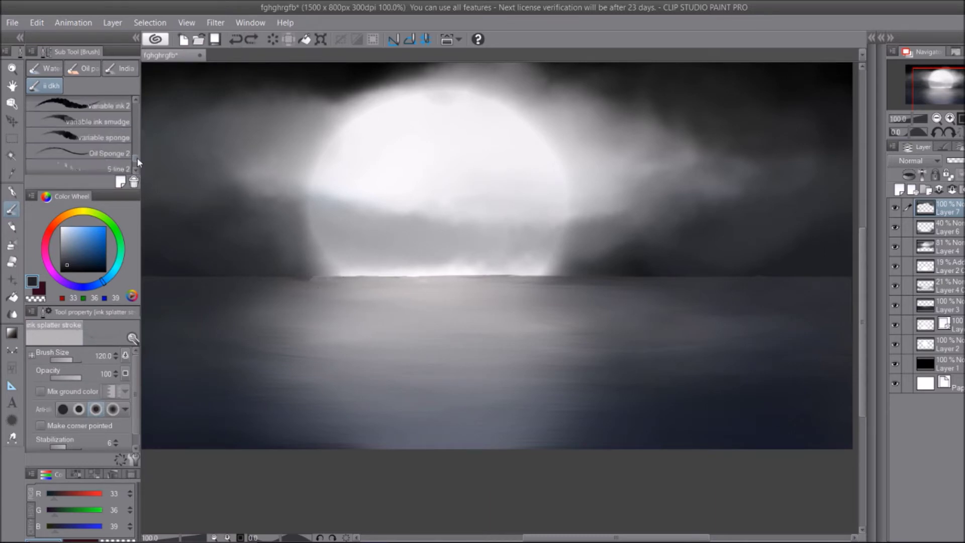
left_click(111, 126)
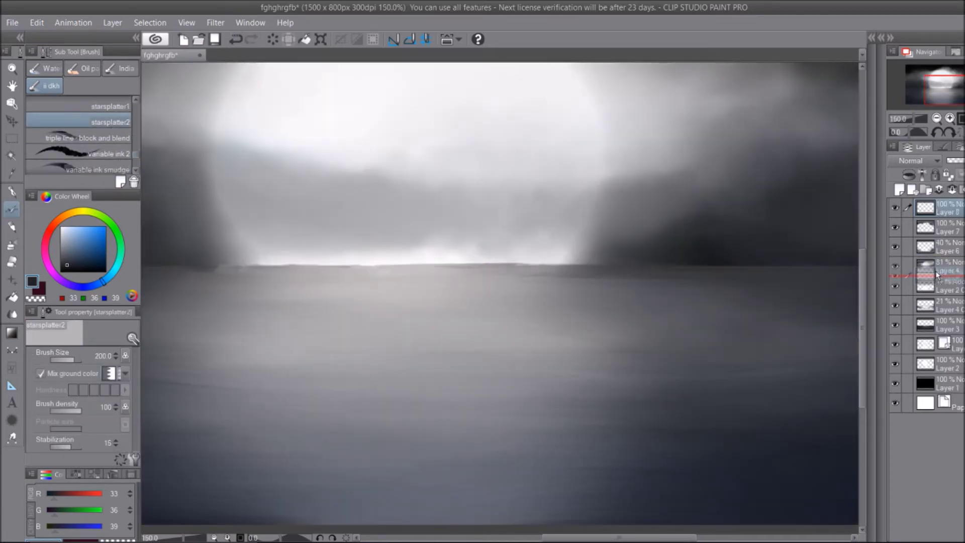
scroll(280, 194, "down", 2)
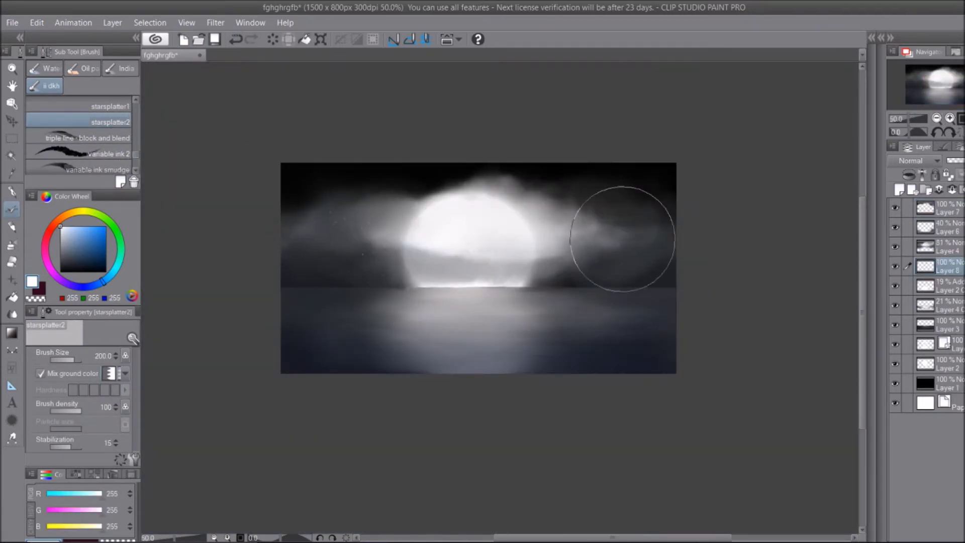
scroll(622, 238, "up", 1)
key("e")
Step: Try softening the stars with a Gaussian blur of 6 and a movable blur of 21.86 at direction -39
left_click(215, 22)
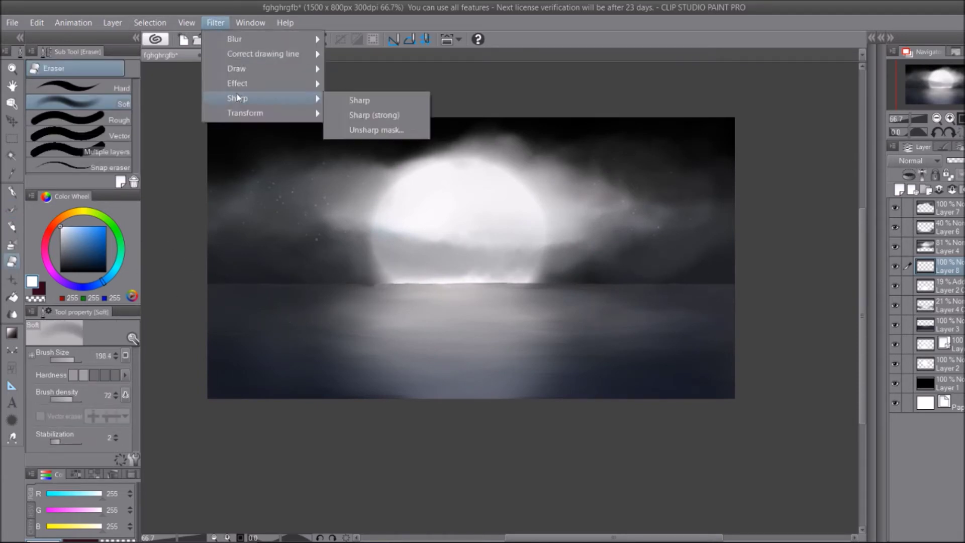
left_click(214, 22)
left_click(242, 21)
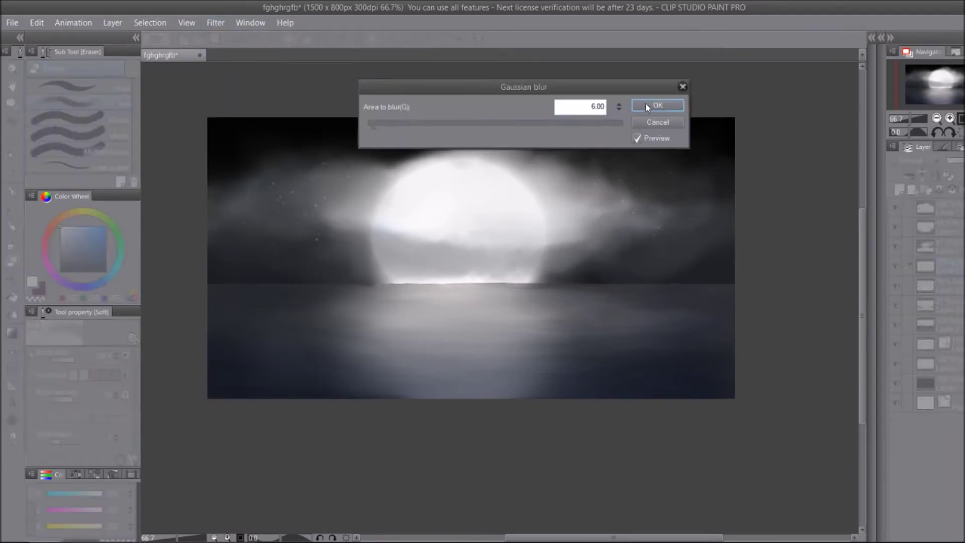
mouse_move(266, 39)
left_click(374, 86)
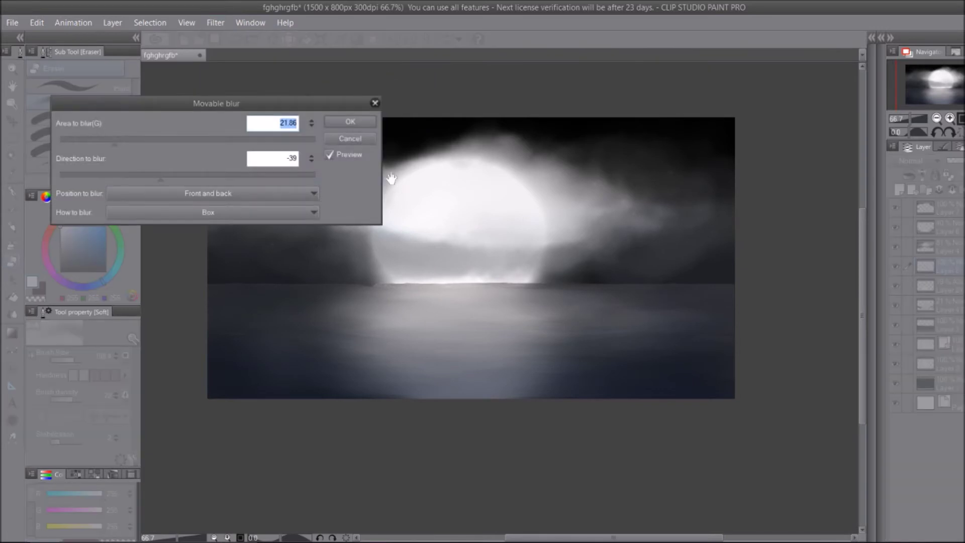
left_click(622, 145)
left_click(783, 91)
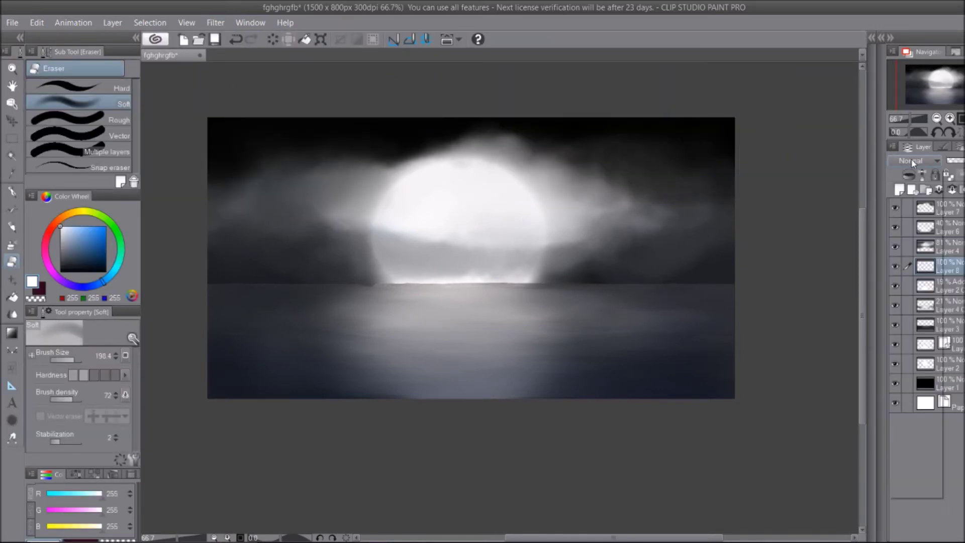
Step: Try a black foreground-to-transparent gradient over the sky on the top layer with Overlay blending
left_click_drag(897, 262, 897, 207)
key("g")
left_click(93, 259)
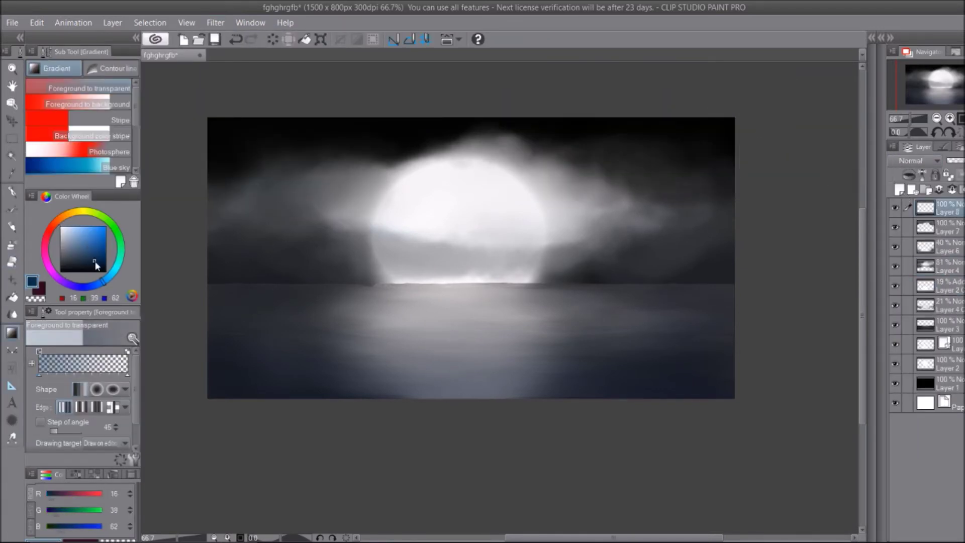
left_click(102, 272)
left_click_drag(316, 140, 316, 256)
right_click(927, 207)
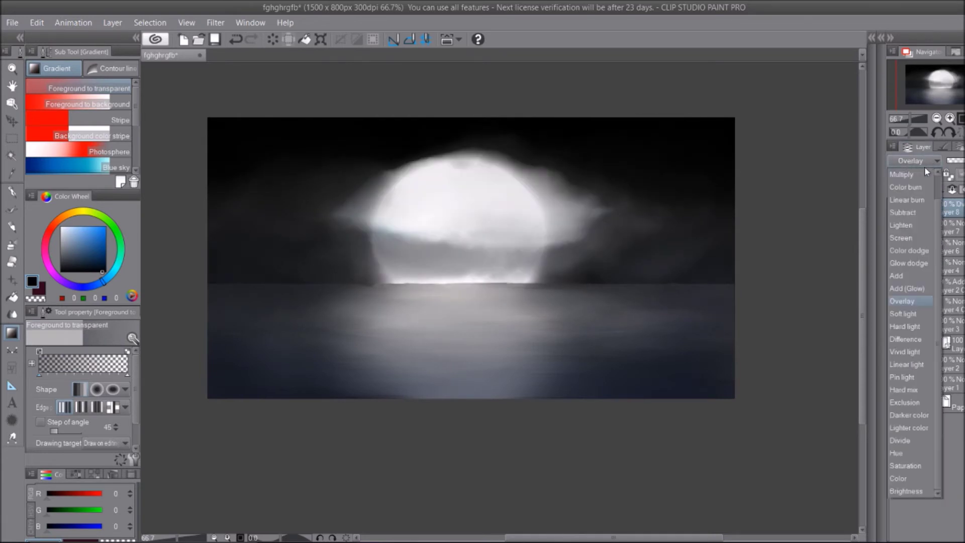
left_click(938, 275)
Step: Shade the sky background layer with a vertical gradient and add a new layer on top
left_click(947, 364)
left_click(75, 265)
left_click_drag(297, 119, 295, 266)
left_click(947, 207)
key("ctrl+shift+n")
Step: Splatter dark droplets (14, 14, 15) over the scene with the Droplet airbrush at size 1437.7 and particle size 20, and save the file
key("b")
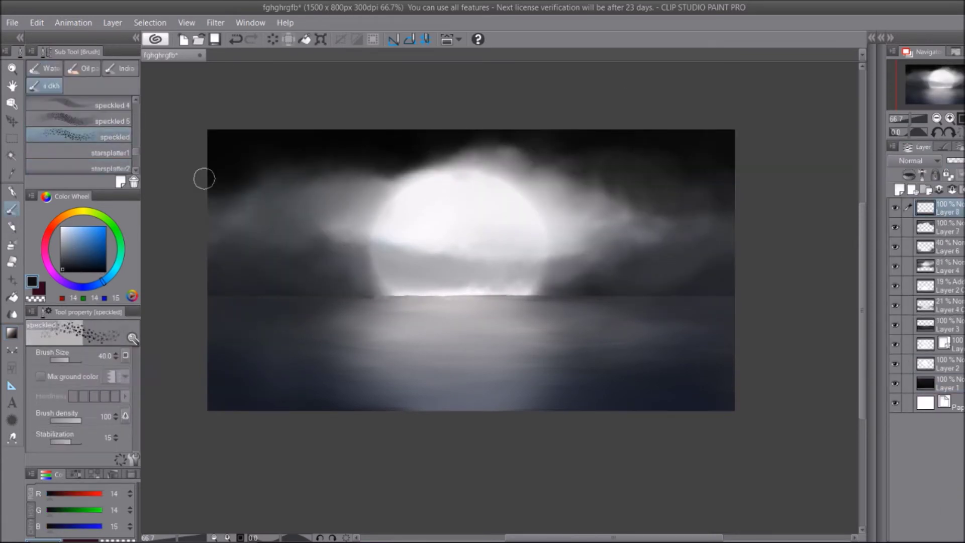
scroll(132, 98, "up", 5)
left_click(92, 153)
key("b")
key("b")
key("b")
key("b")
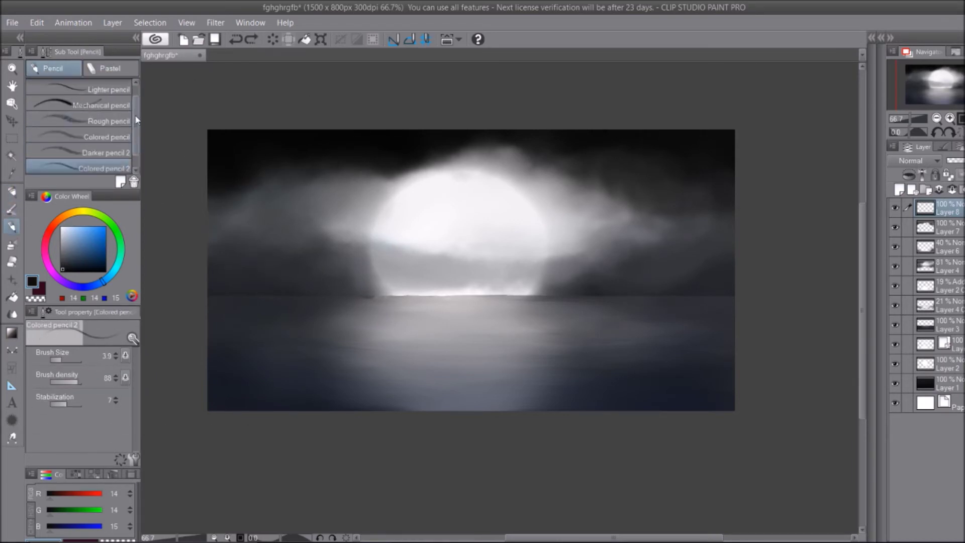
left_click(117, 169)
left_click(478, 247)
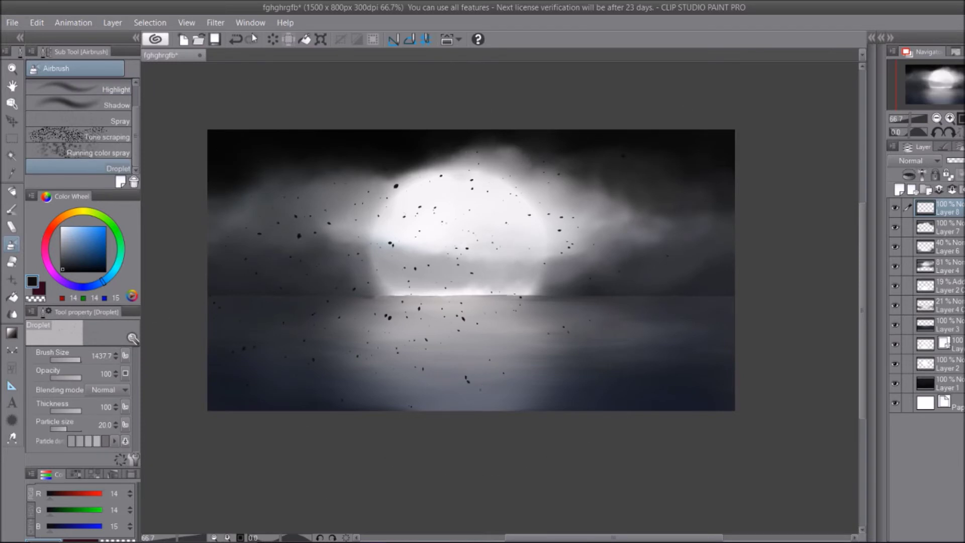
key("ctrl+s")
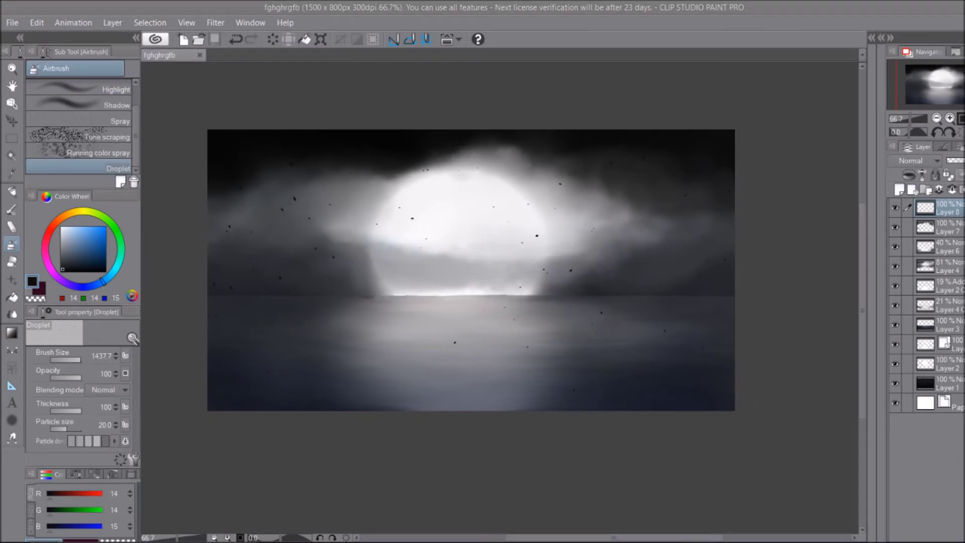
Step: Try a radiation blur on the splattered dark droplets
left_click(216, 23)
left_click(366, 97)
left_click_drag(336, 63, 296, 254)
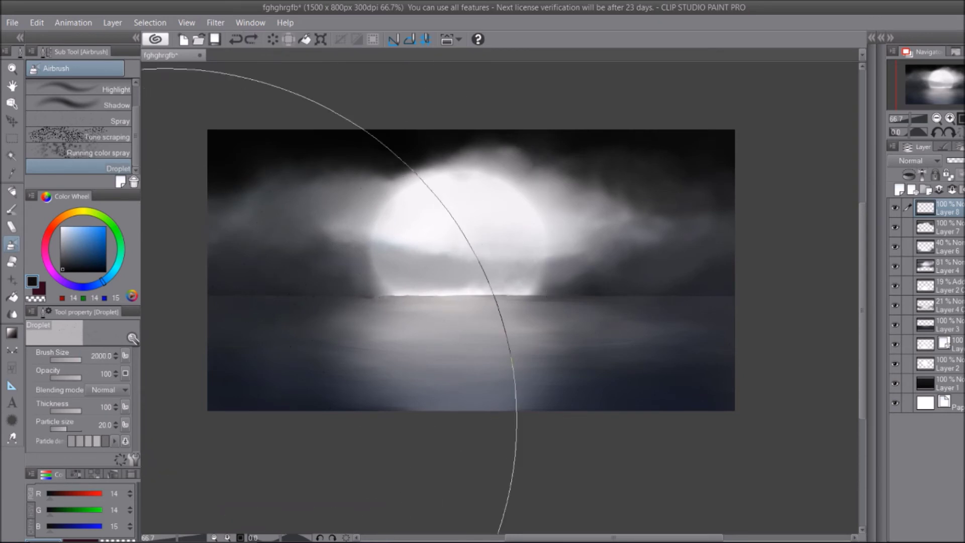
Step: Try a movable blur on dark droplets splattered at brush size 2000
left_click(216, 23)
mouse_move(228, 39)
left_click(372, 84)
left_click_drag(520, 110, 512, 110)
left_click(640, 181)
left_click(588, 198)
key("Escape")
Step: Try a duplicate of the droplet layer with Add blending and a radiation blur
left_click(912, 160)
left_click(896, 300)
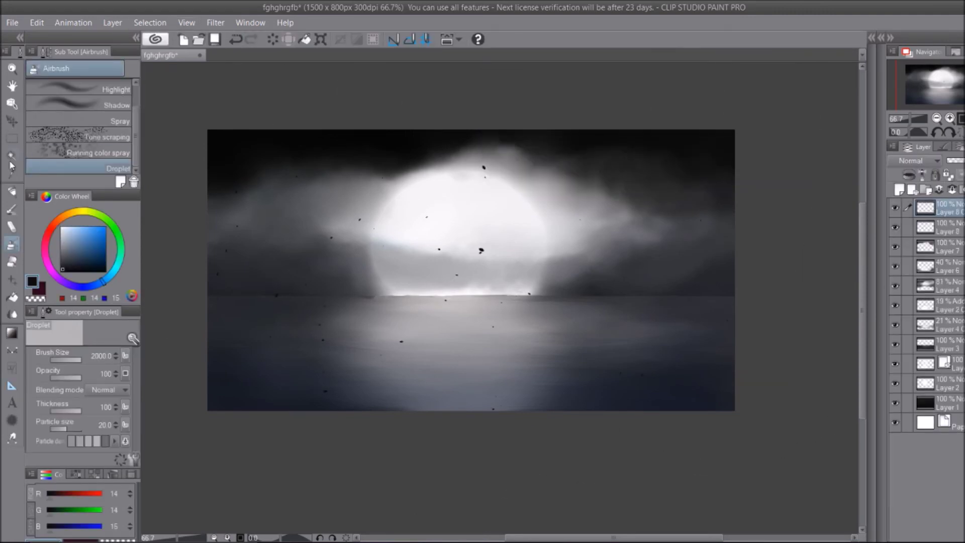
key("k")
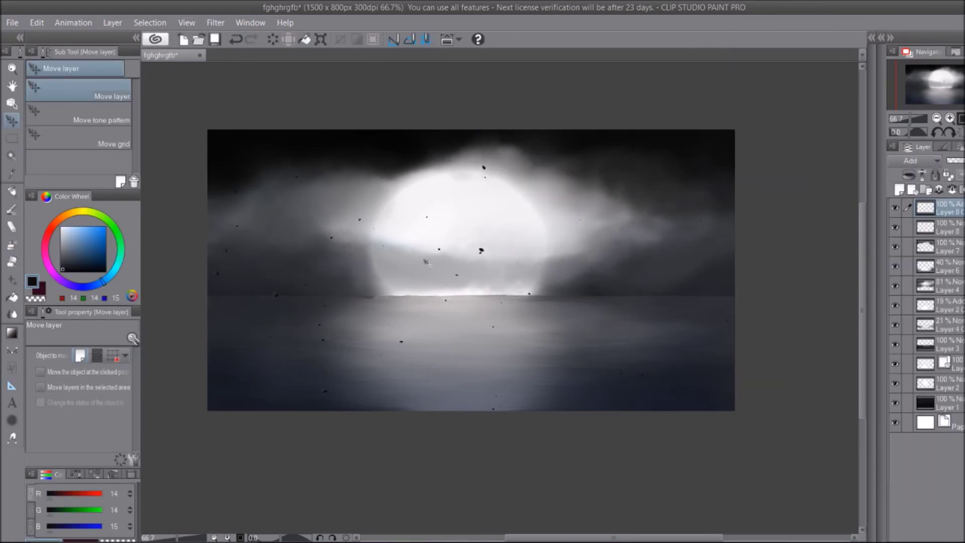
left_click(37, 23)
left_click(215, 23)
mouse_move(237, 37)
left_click(372, 99)
left_click(406, 155)
Step: Try a movable blur of 15.11 at direction -86 on the droplets and undo the splatter
left_click(215, 23)
left_click(372, 86)
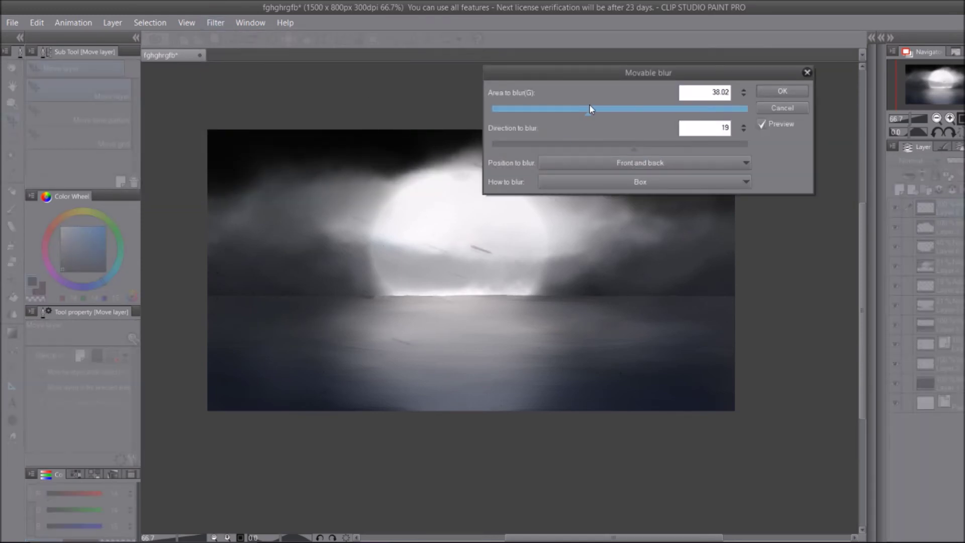
left_click_drag(524, 107, 625, 108)
left_click(543, 146)
left_click_drag(569, 146, 563, 146)
left_click_drag(621, 108, 528, 108)
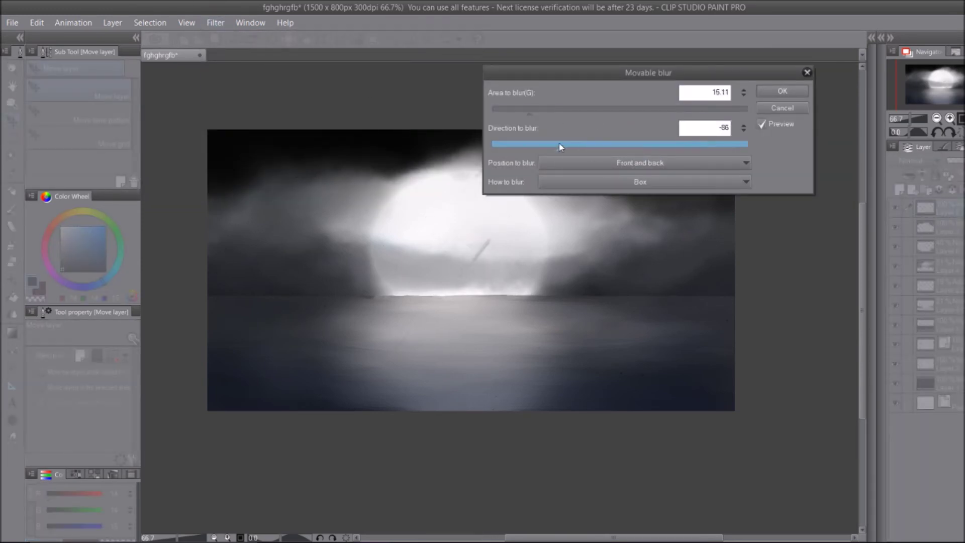
key("Escape")
left_click(230, 37)
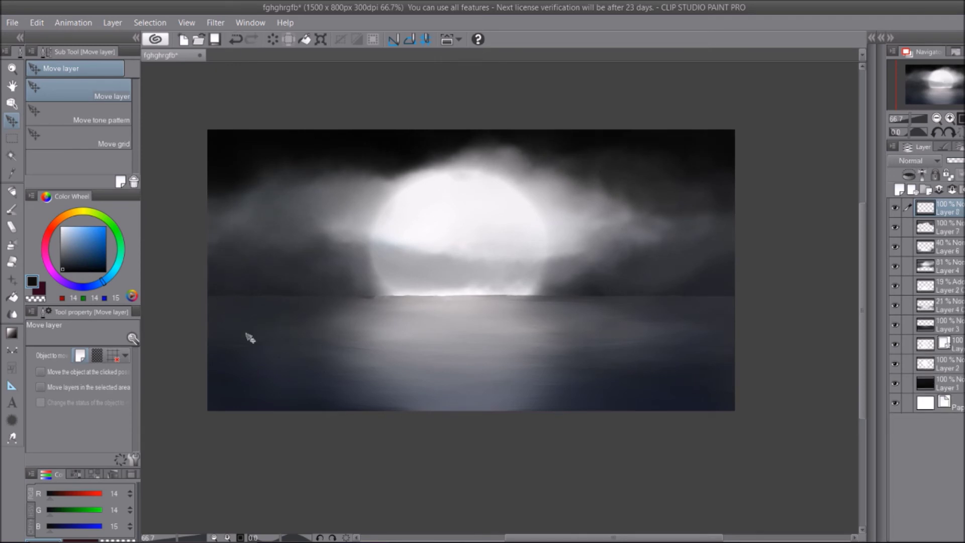
Step: Splatter dark droplets over the scene at brush size 629.9 and particle size 53, and soften them with a blur filter
key("b")
left_click_drag(534, 371, 276, 55)
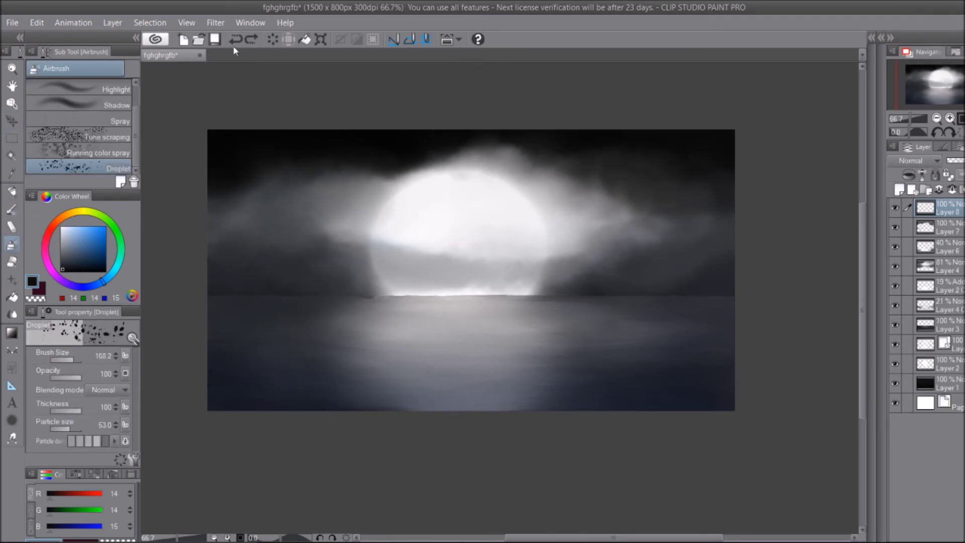
left_click(449, 291)
left_click(215, 22)
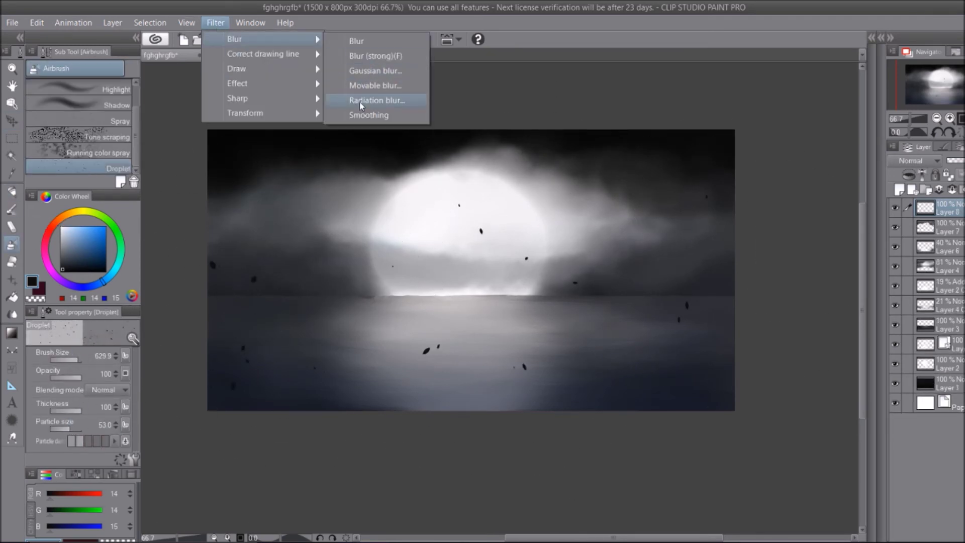
left_click(468, 116)
left_click(374, 122)
key("Return")
Step: Duplicate the droplet layer and set the copy's blending to Add (Glow)
left_click(10, 183)
left_click(910, 160)
left_click(914, 281)
left_click(12, 261)
Step: Color the droplet copy blue (36, 88, 141) through a clipped new layer and merge it down
left_click(958, 199)
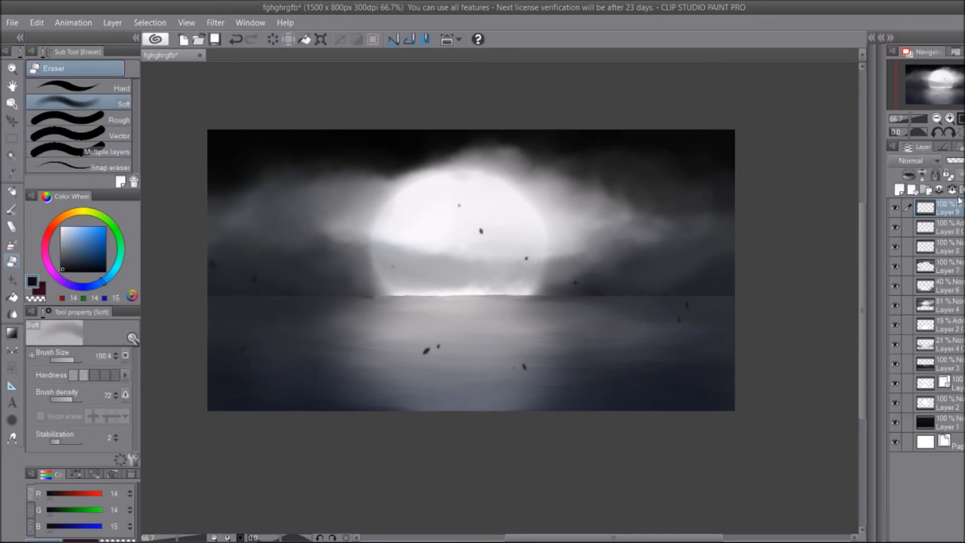
key("p")
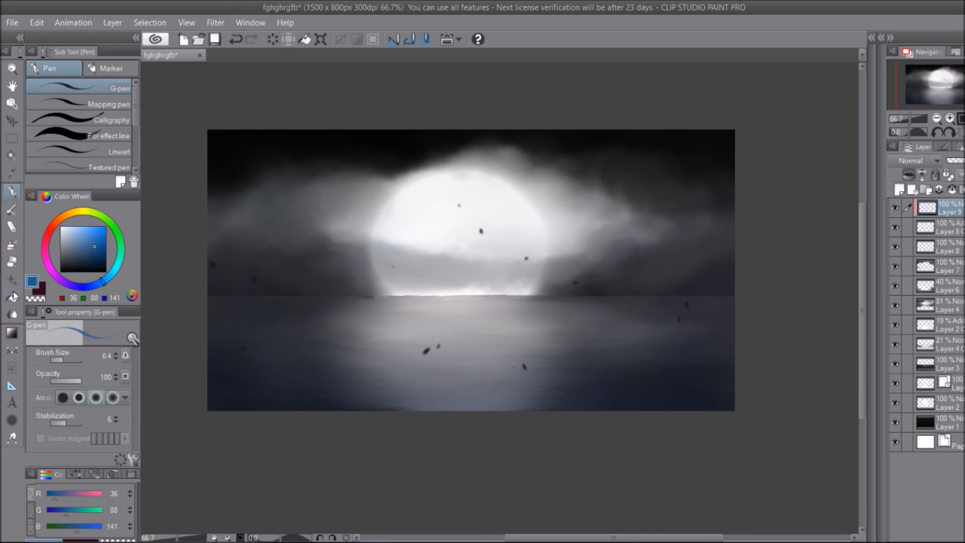
key("k")
key("ctrl+e")
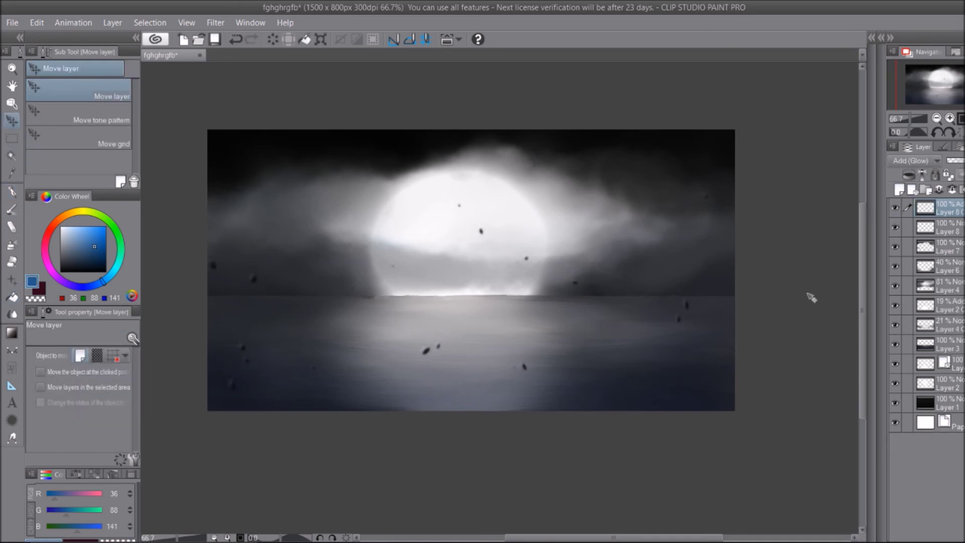
Step: Try other blending modes such as Soft light on the droplet copy
left_click(912, 161)
key("Down")
key("Down")
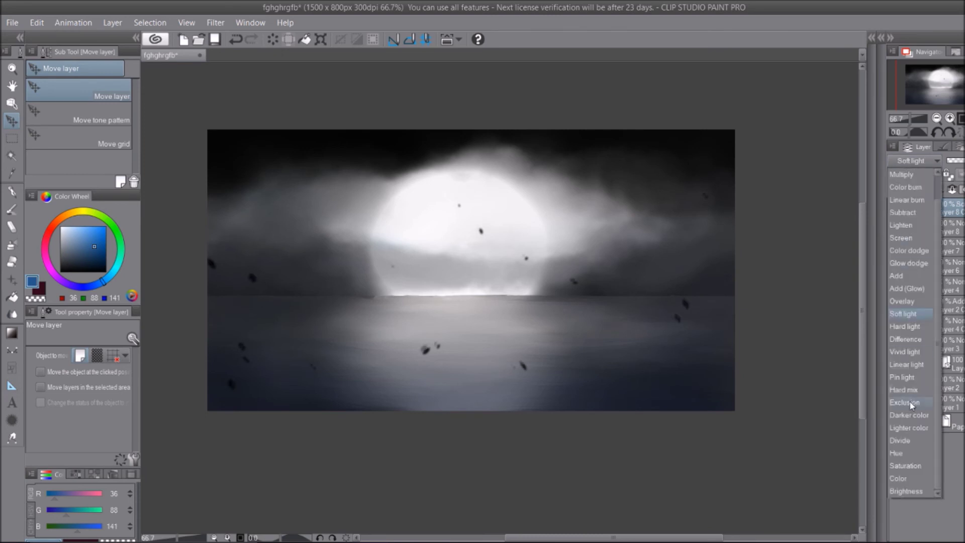
key("Escape")
Step: Apply a Gaussian blur of 29 to the Add (Glow) droplet copy
left_click(216, 23)
mouse_move(236, 36)
left_click(372, 69)
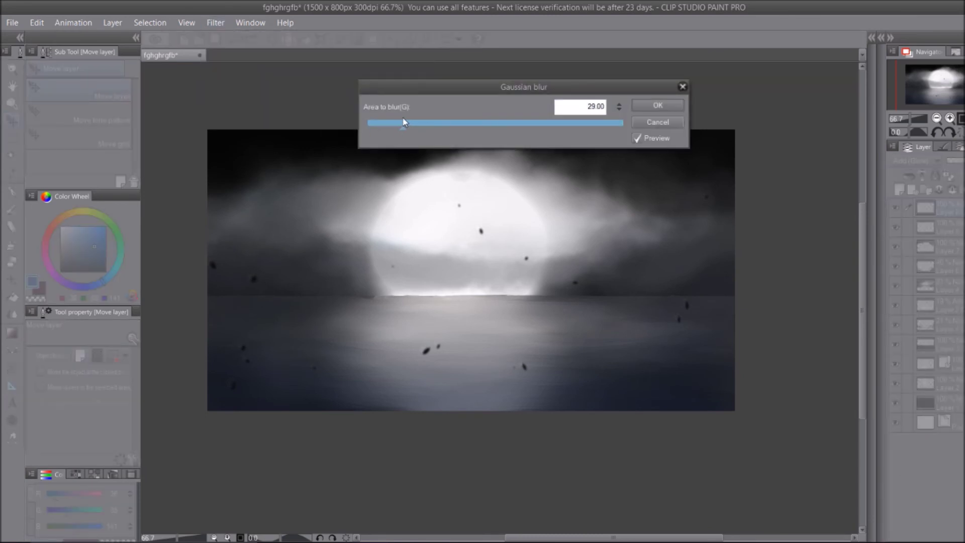
left_click(654, 100)
Step: Airbrush a blue (36, 88, 141) glow on a new Add (Glow) layer with the Highlight airbrush at size 383.9
left_click(12, 245)
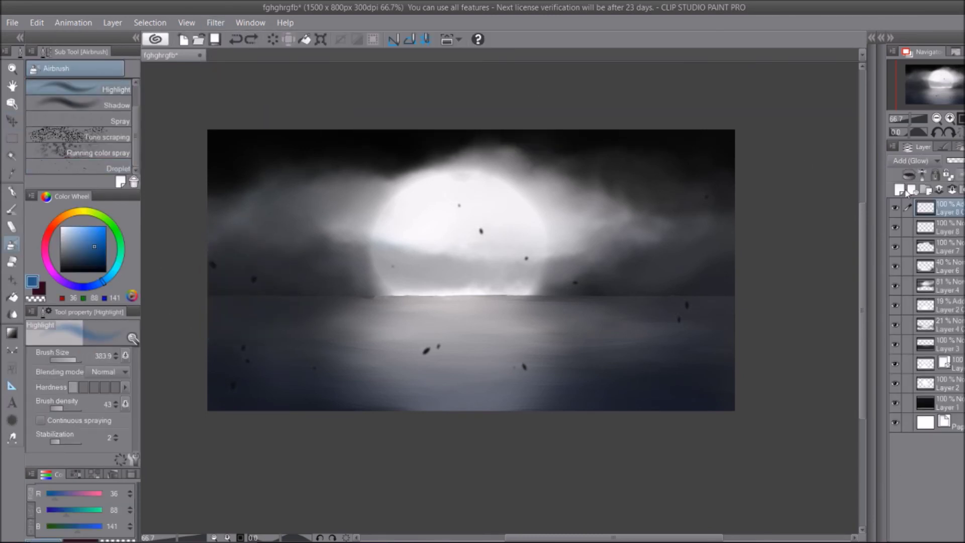
key("ctrl+shift+n")
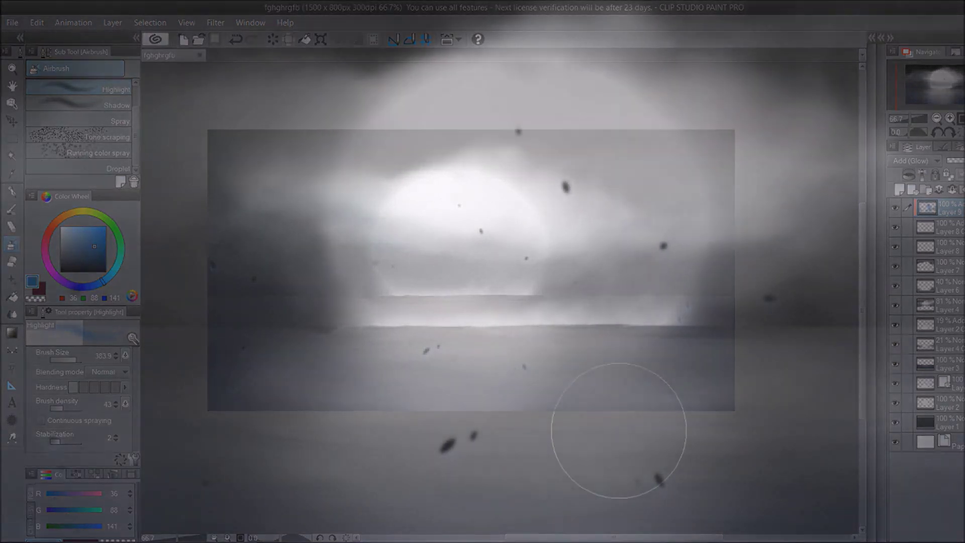